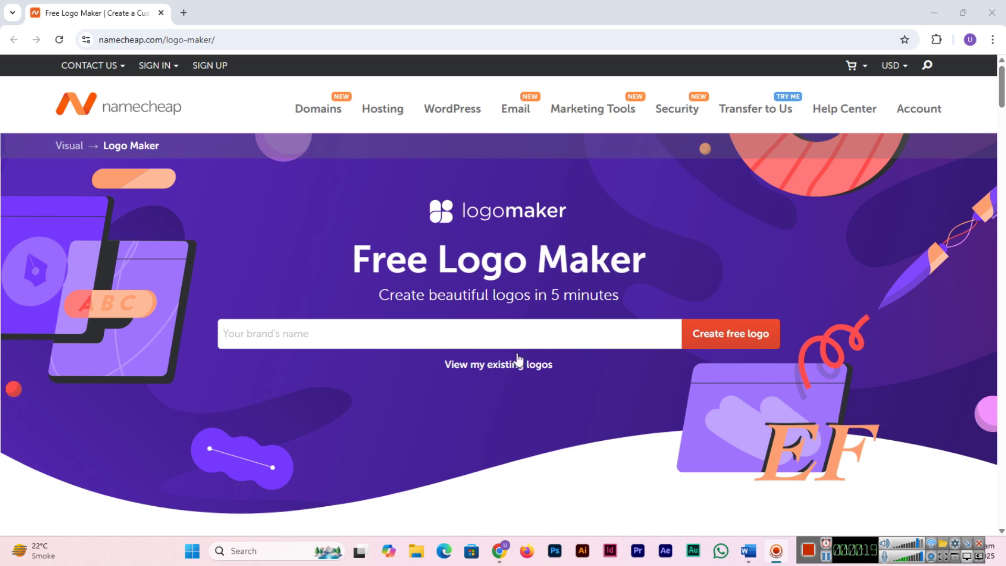
# Step: Browse the Logo Maker landing page, highlighting the tagline and the AI logo generator heading
pyautogui.moveTo(350, 259); pyautogui.dragTo(679, 266)
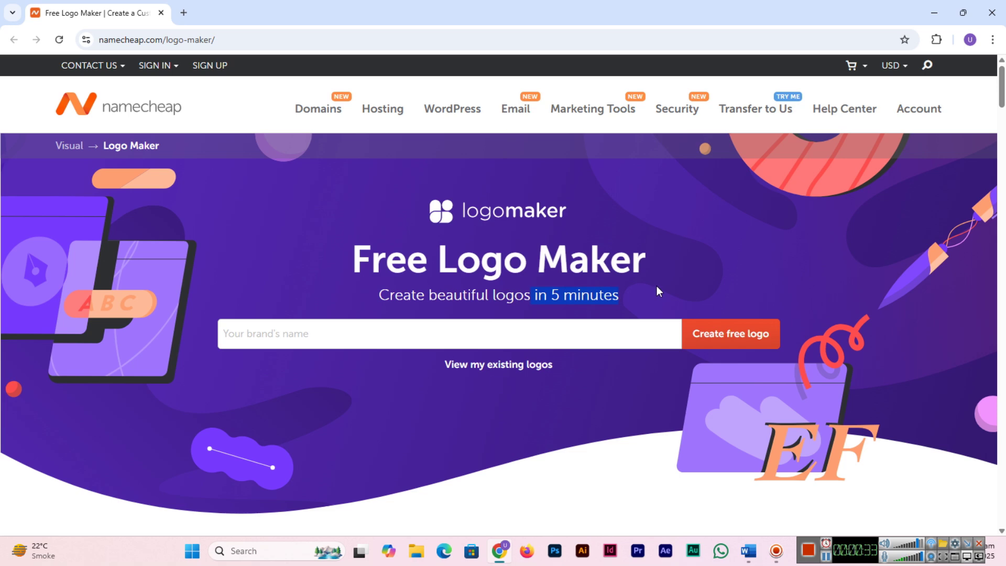
pyautogui.scroll(-3, 658, 292)
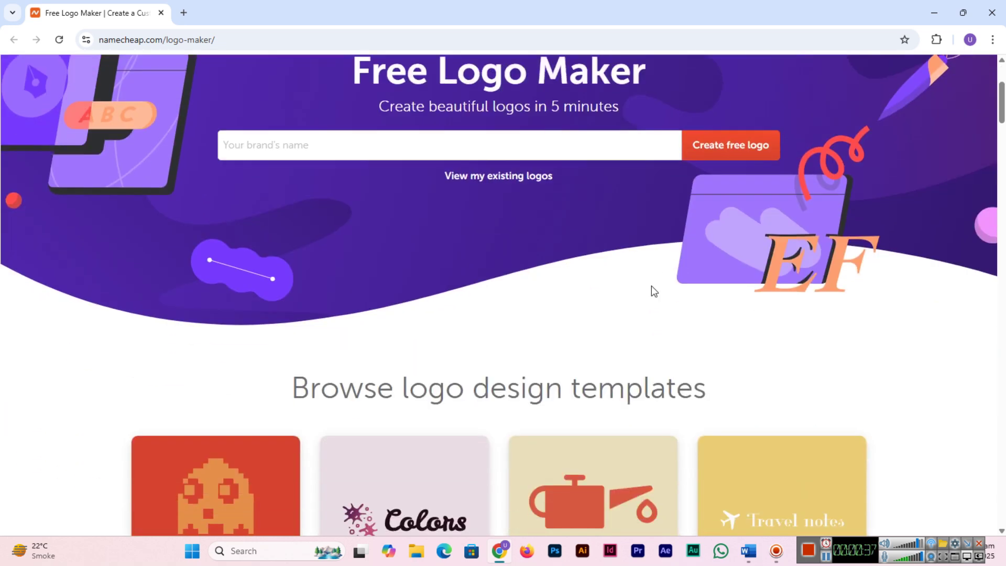
pyautogui.scroll(-2, 653, 291)
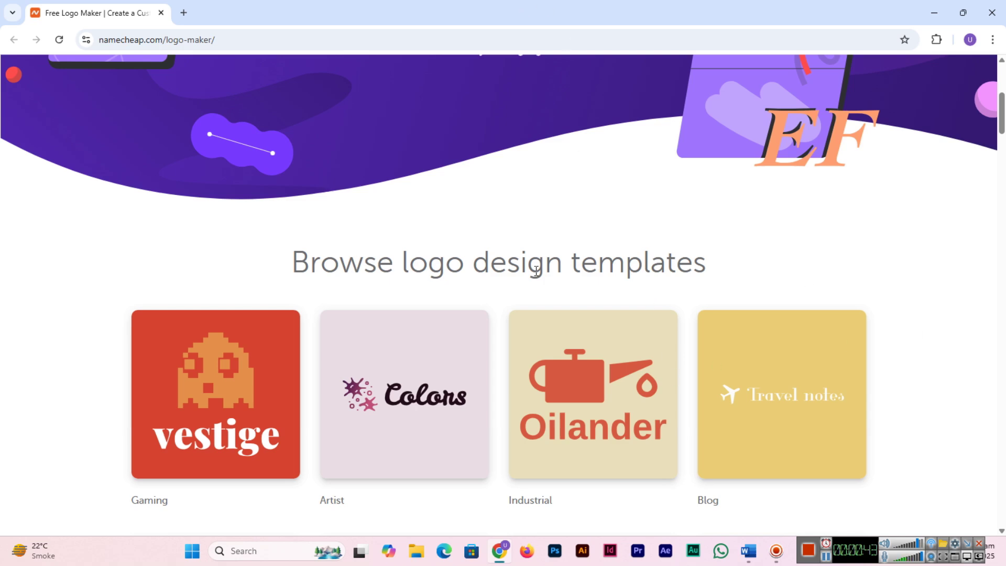
pyautogui.scroll(-10, 503, 291)
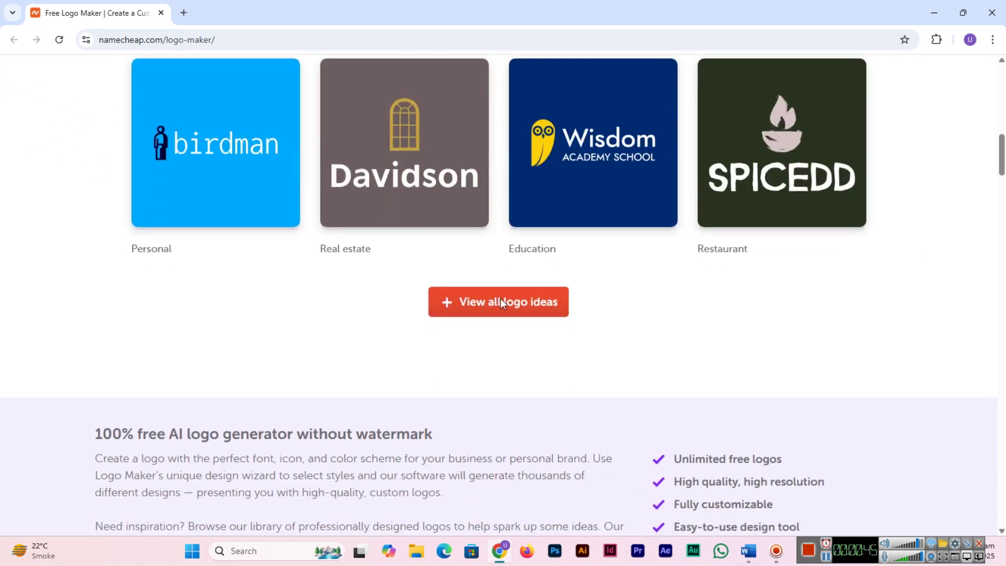
pyautogui.scroll(-3, 500, 298)
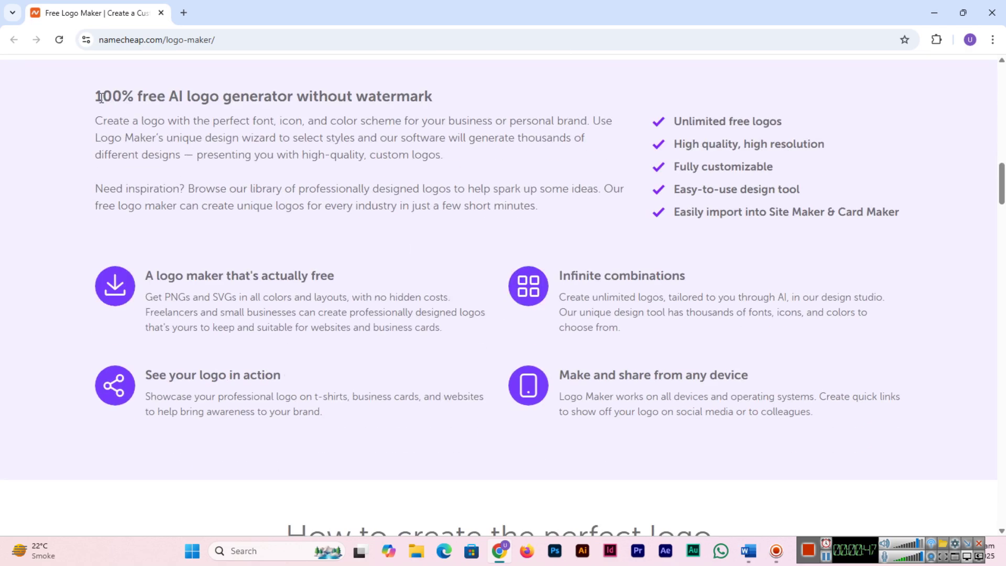
pyautogui.moveTo(96, 92); pyautogui.dragTo(179, 98)
pyautogui.click(179, 98)
pyautogui.scroll(-6, 320, 293)
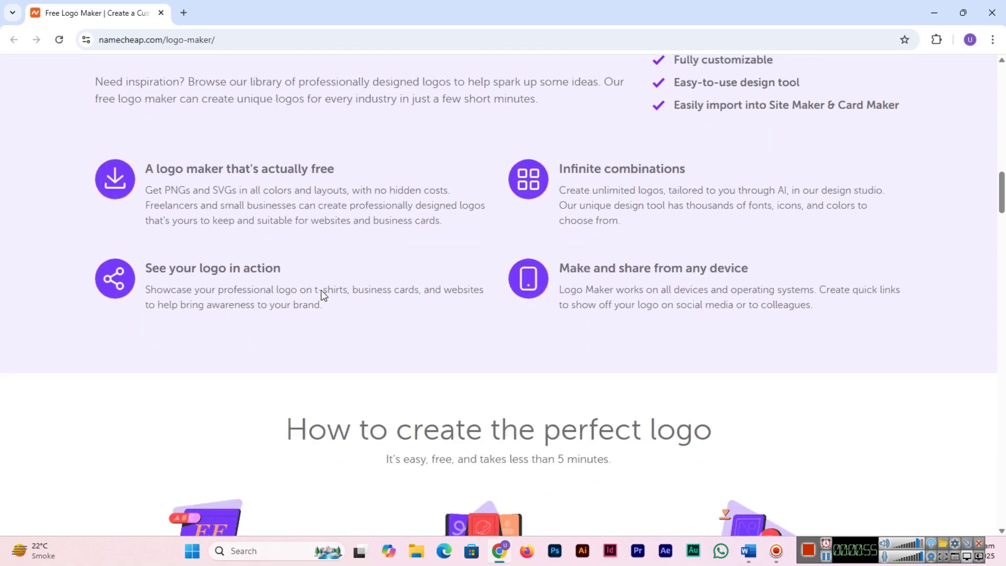
pyautogui.scroll(-1, 317, 295)
pyautogui.scroll(1, 317, 295)
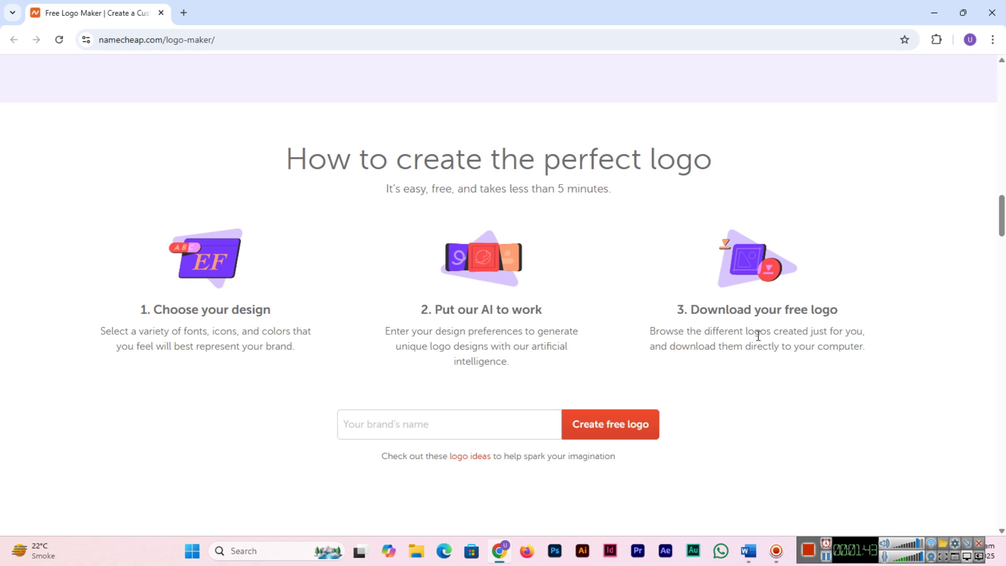
pyautogui.scroll(10, 582, 388)
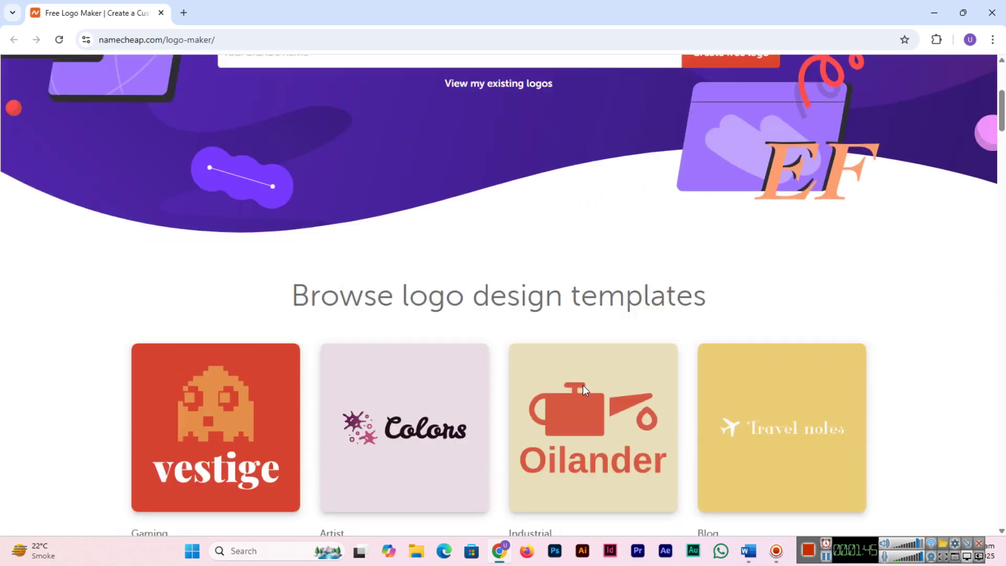
pyautogui.scroll(5, 584, 388)
# Step: Enter 'Irza Fatima I.T Institute' as the brand name and create a free logo
pyautogui.click(325, 329)
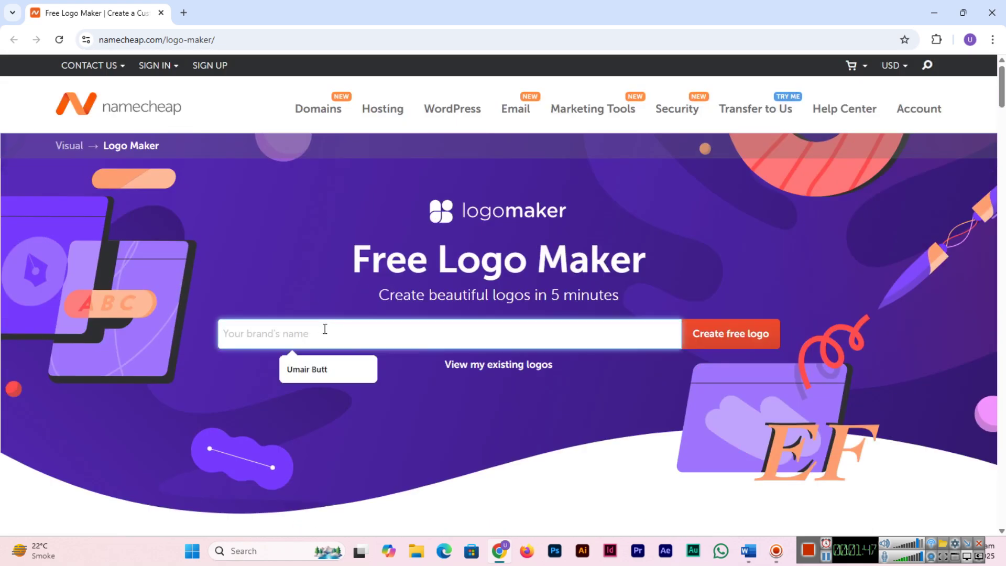
pyautogui.write('Irza Fati')
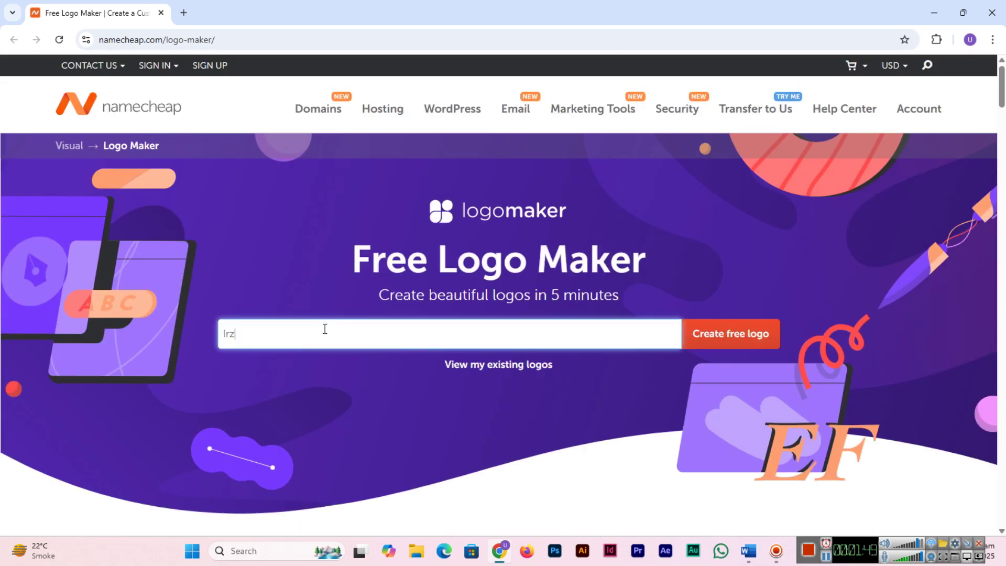
pyautogui.write('ma I.T Institute')
pyautogui.click(755, 343)
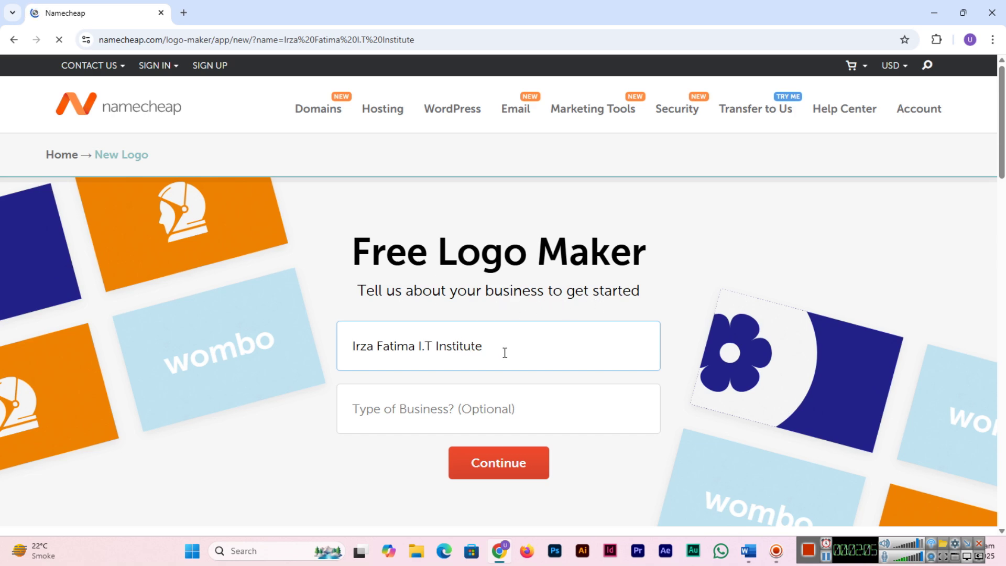
# Step: Type 'Educa' in the Type of Business field and pick the Education suggestion
pyautogui.click(552, 410)
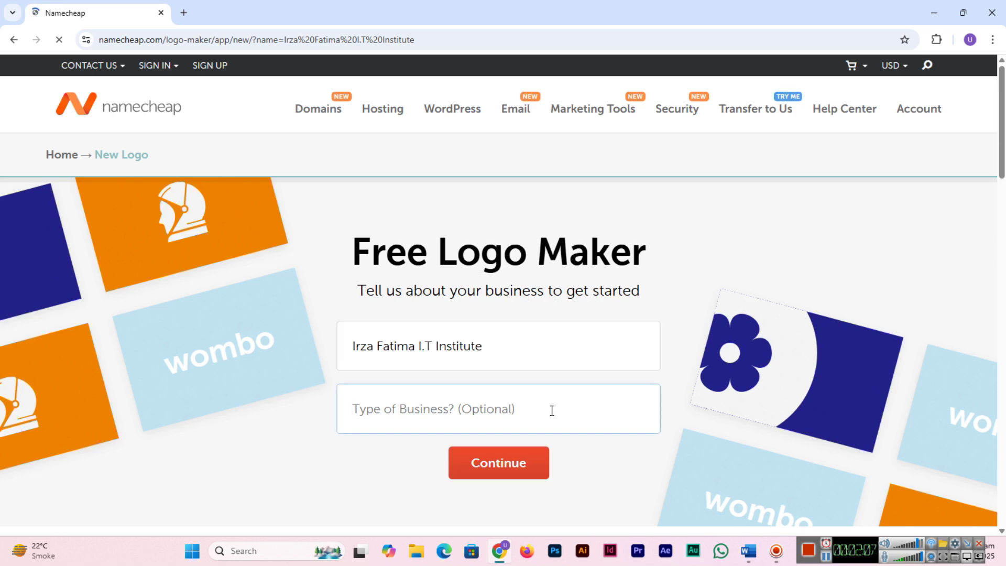
pyautogui.write('e')
pyautogui.press('BackSpace')
pyautogui.write('Educ')
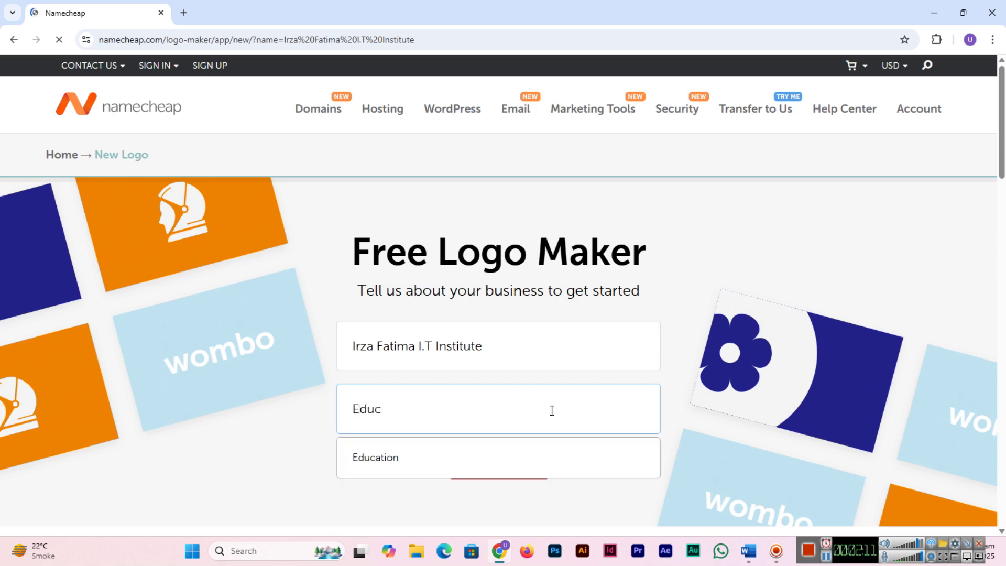
pyautogui.scroll(-1, 308, 341)
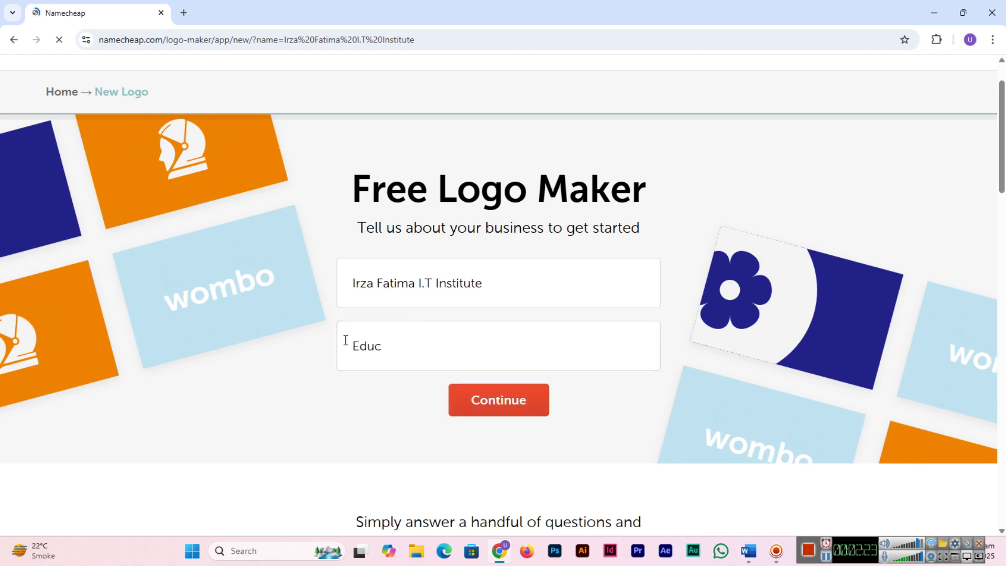
pyautogui.moveTo(413, 341); pyautogui.dragTo(311, 341)
pyautogui.press('BackSpace')
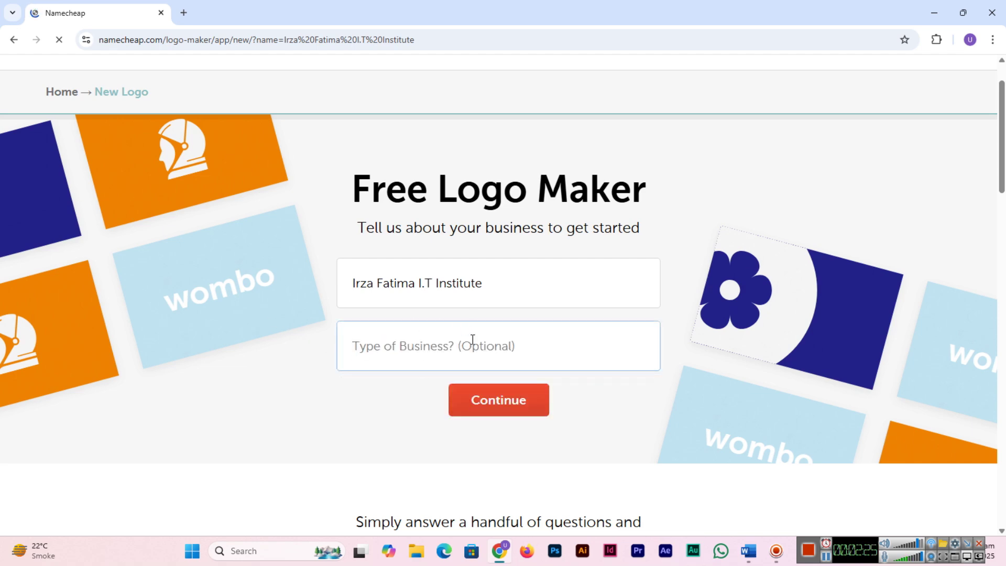
pyautogui.write('A')
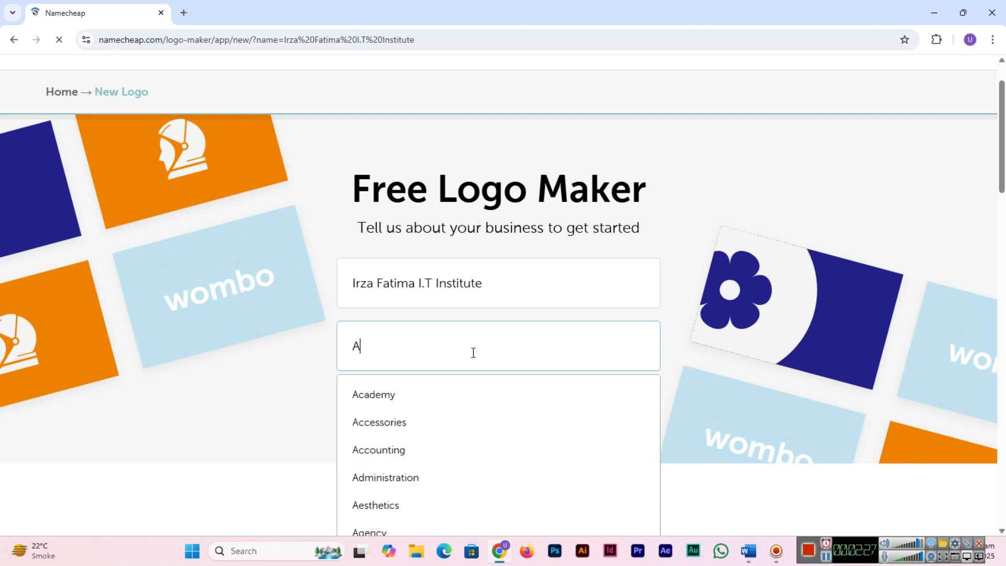
pyautogui.write('ppa')
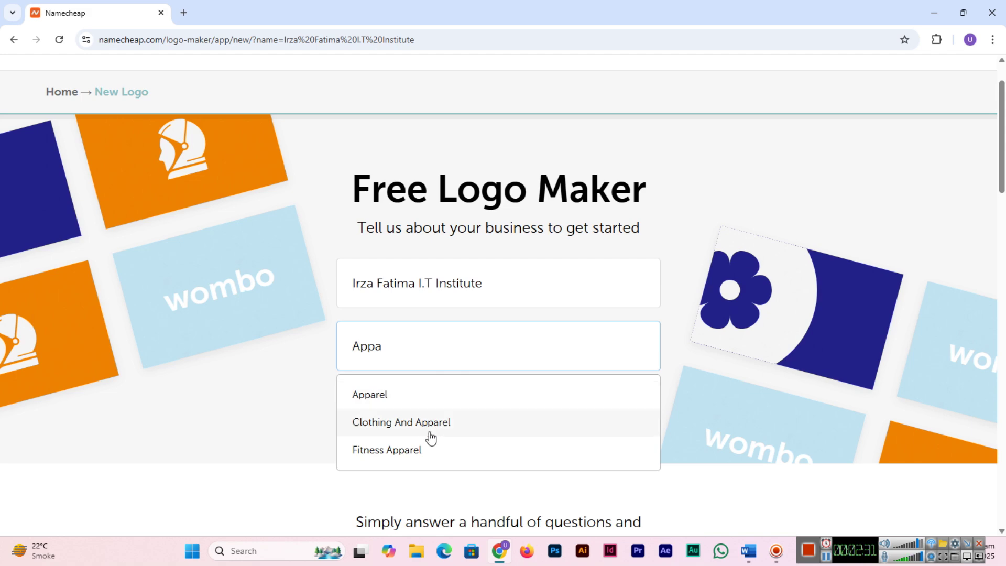
pyautogui.moveTo(420, 339); pyautogui.dragTo(222, 316)
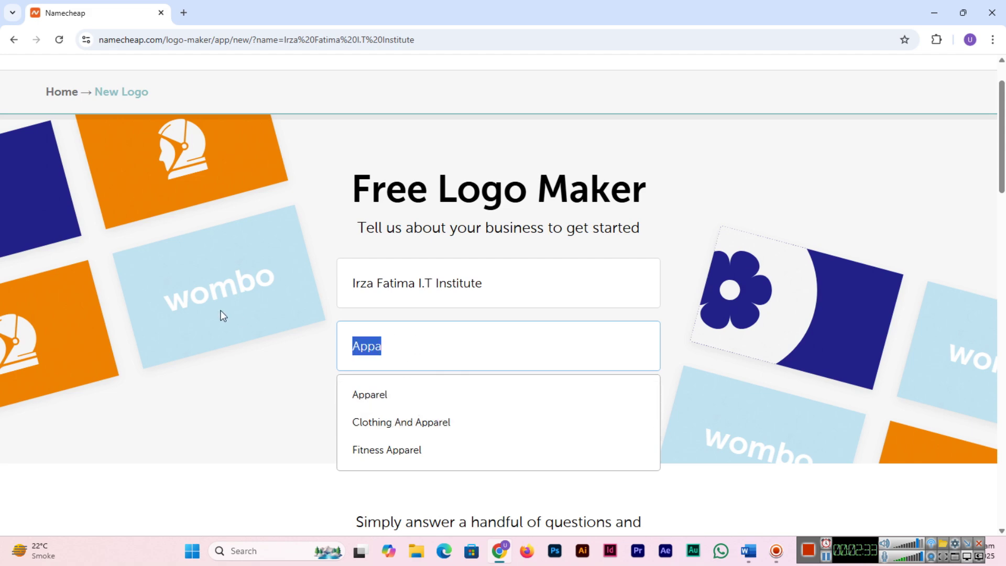
pyautogui.write('E')
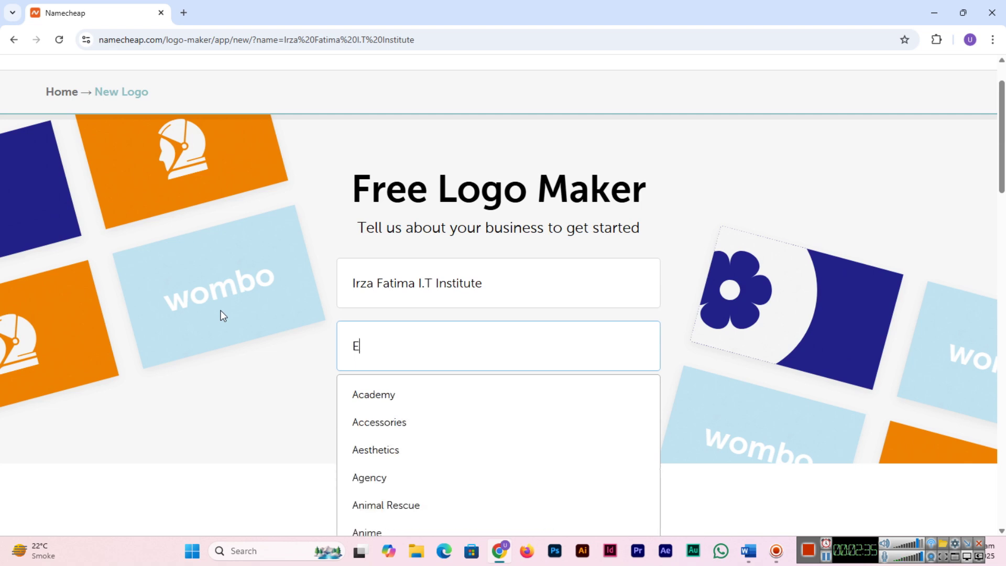
pyautogui.write('duca')
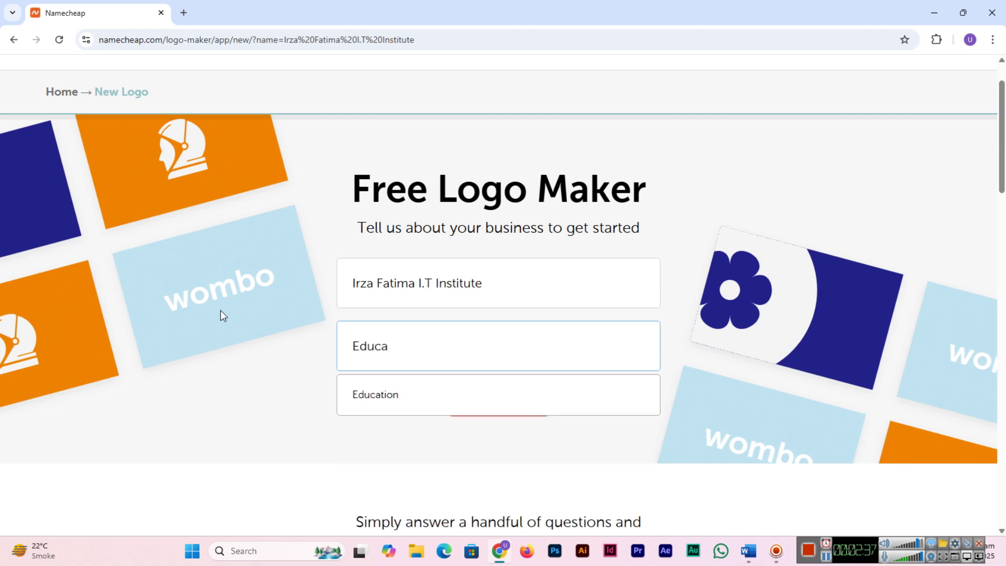
pyautogui.click(393, 399)
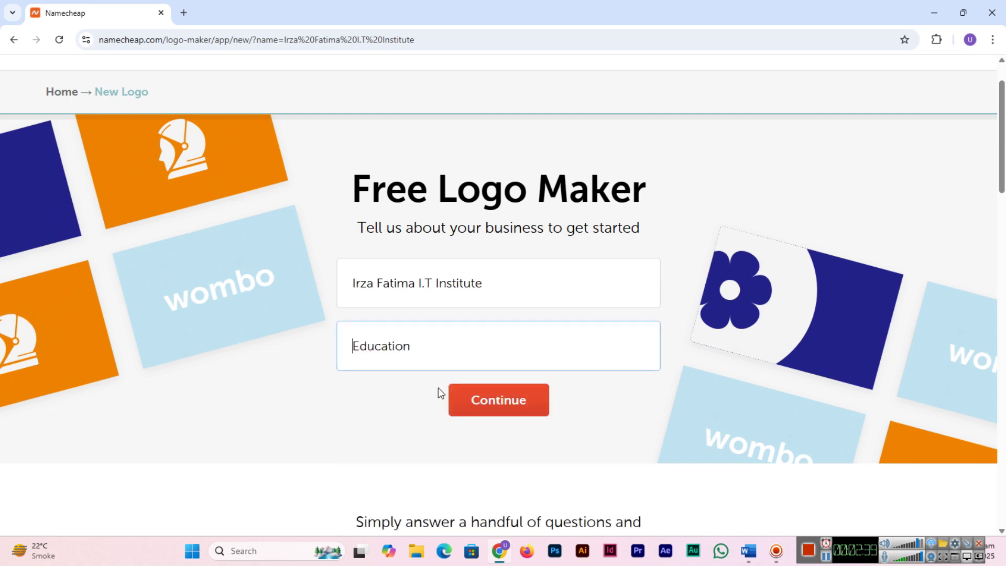
# Step: Continue past the business details and pick the Sans-serif font style
pyautogui.click(504, 405)
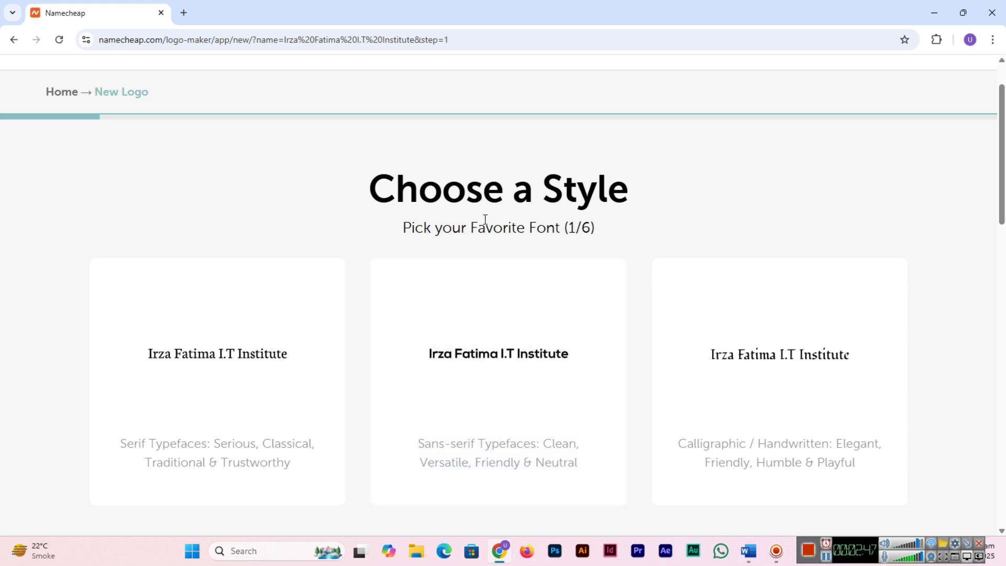
pyautogui.scroll(-4, 477, 316)
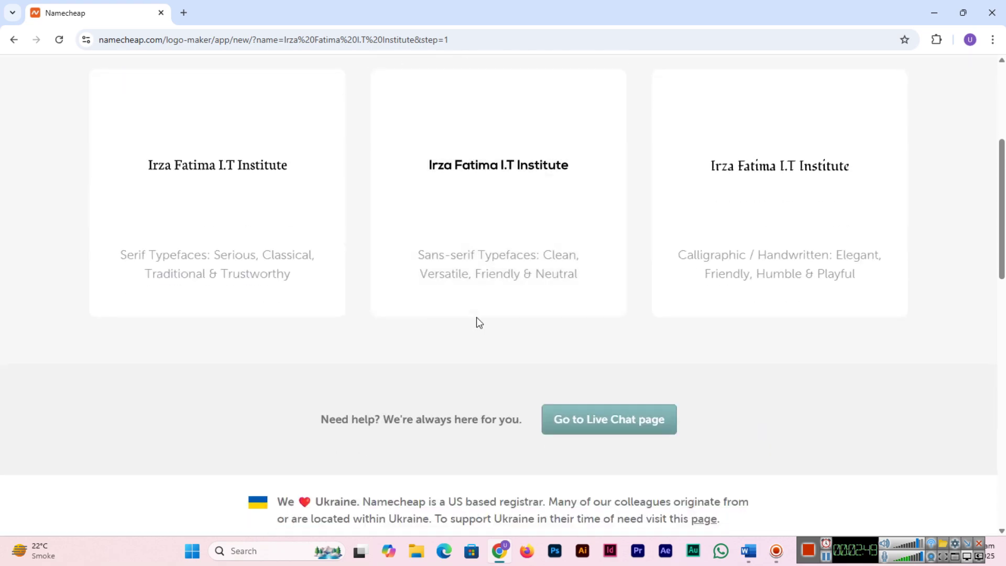
pyautogui.scroll(2, 477, 316)
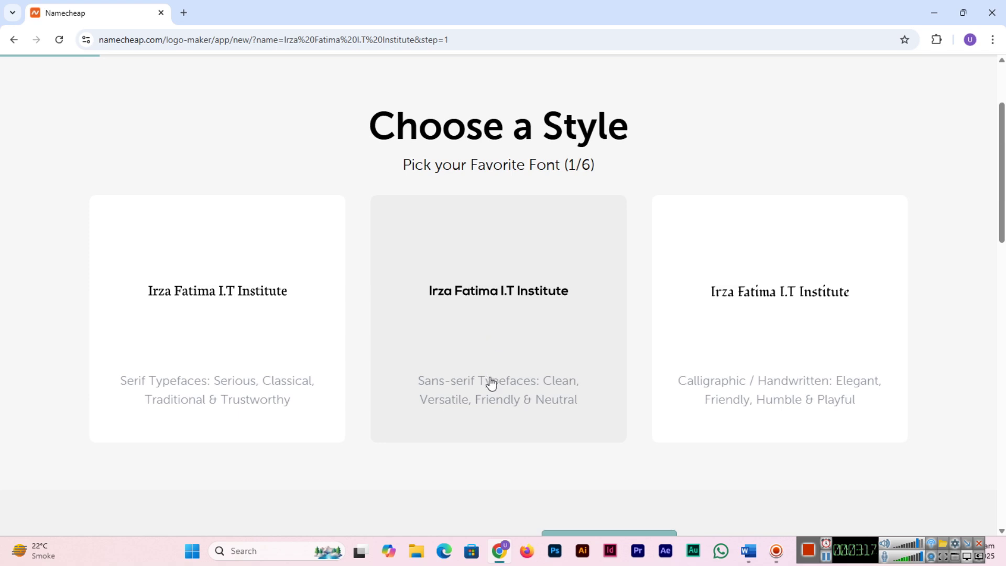
pyautogui.click(500, 315)
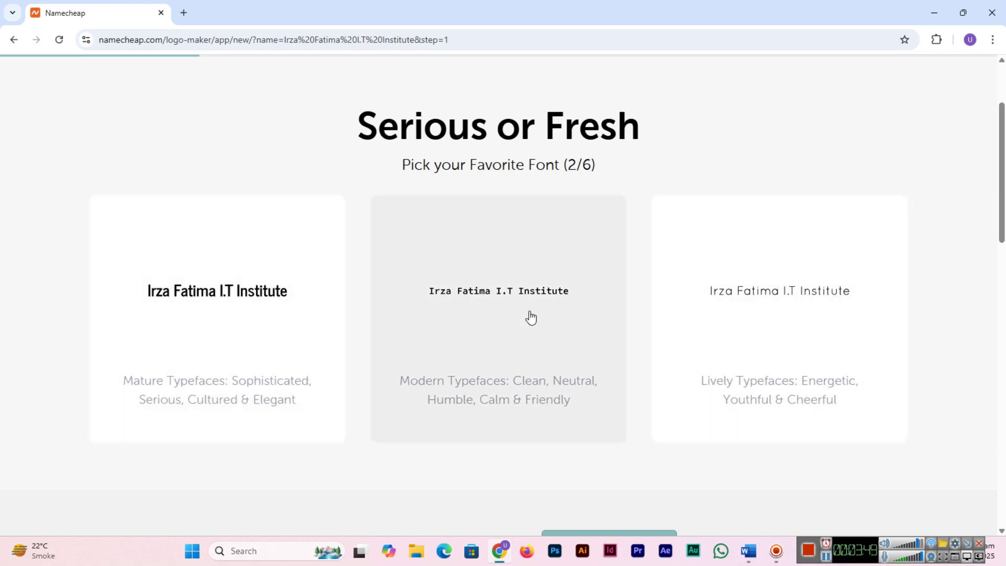
# Step: Answer the next font questions with Mature, then Bold
pyautogui.click(261, 326)
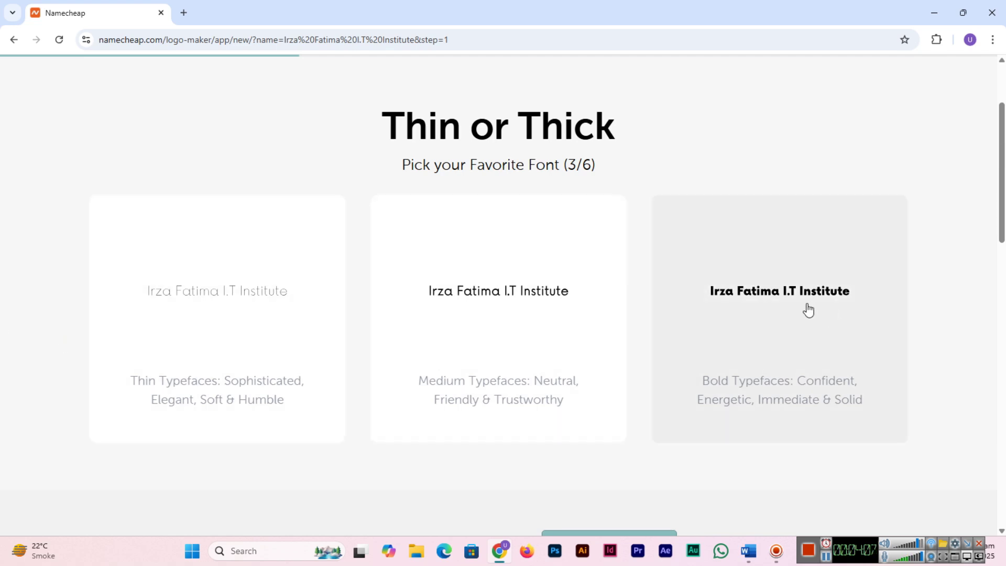
pyautogui.click(808, 310)
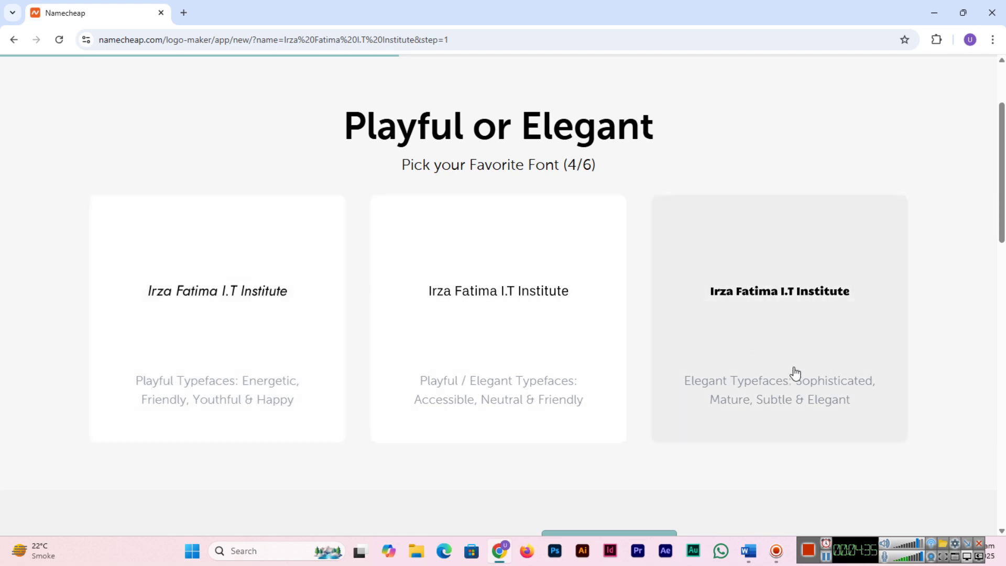
# Step: Choose Elegant, then Geometric/Organic, then Plain Typefaces to finish the font quiz
pyautogui.click(822, 304)
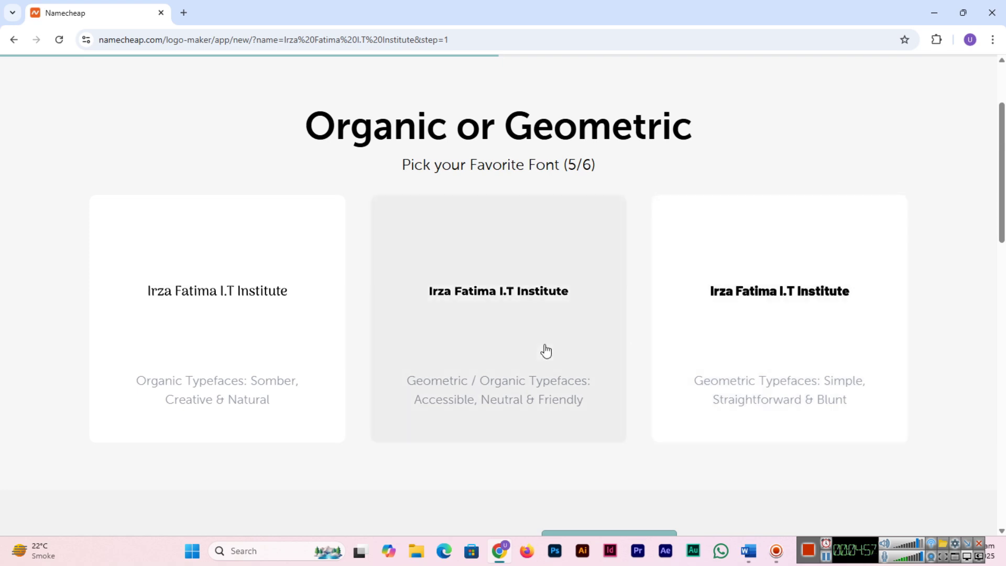
pyautogui.click(546, 351)
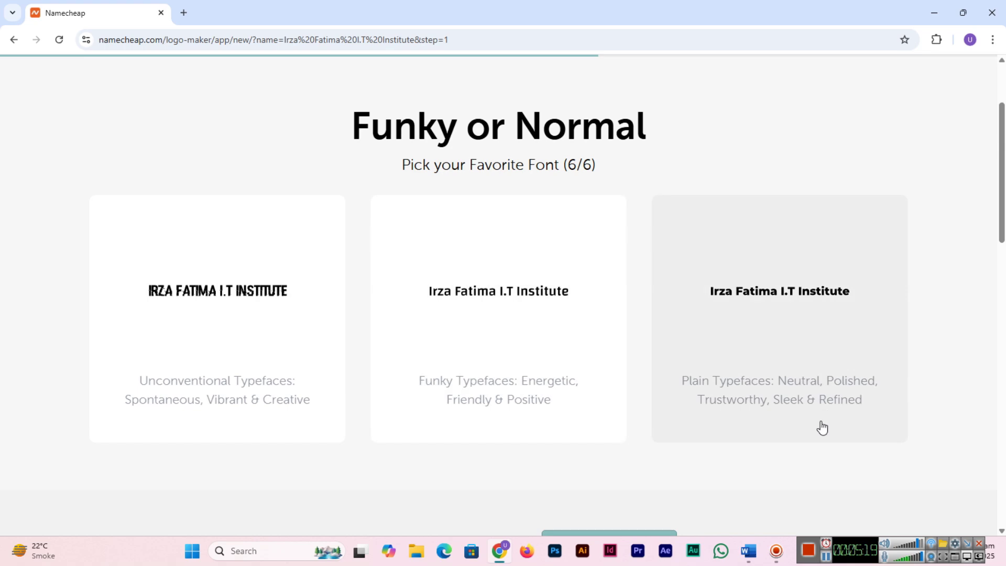
pyautogui.click(790, 352)
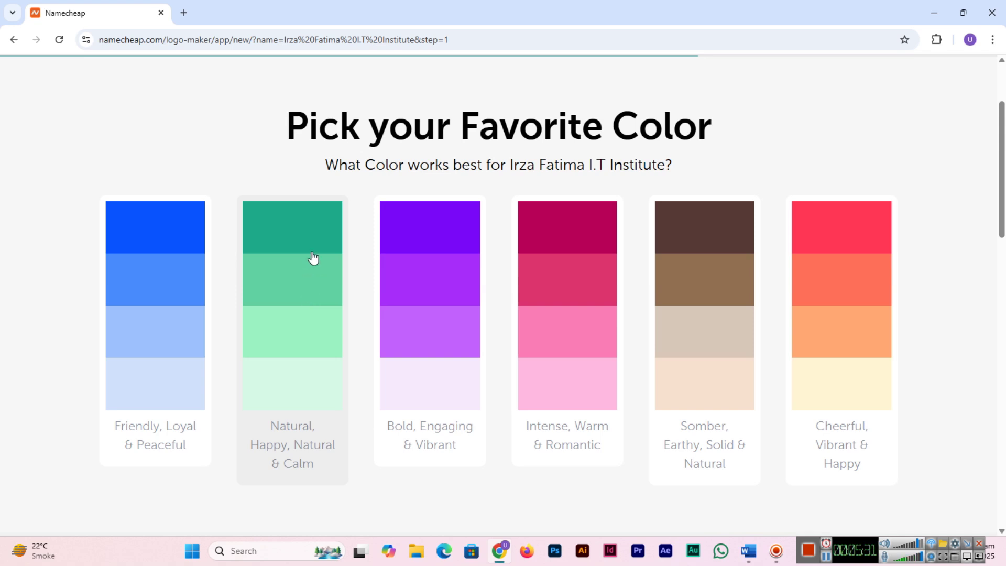
# Step: Choose the green Natural palette and add the slogan 'Best Institute in Pakistan'
pyautogui.click(313, 232)
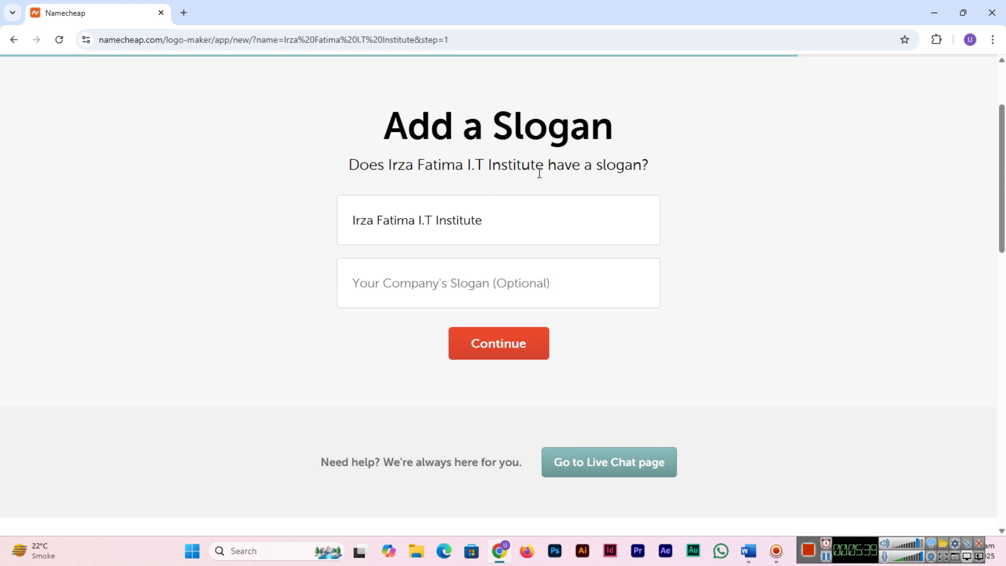
pyautogui.click(543, 283)
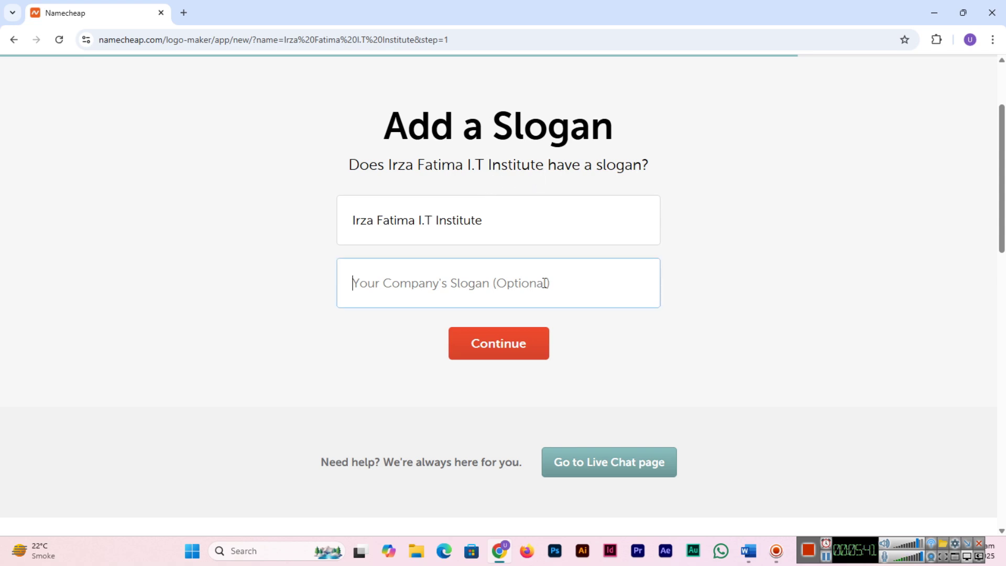
pyautogui.write('Bes')
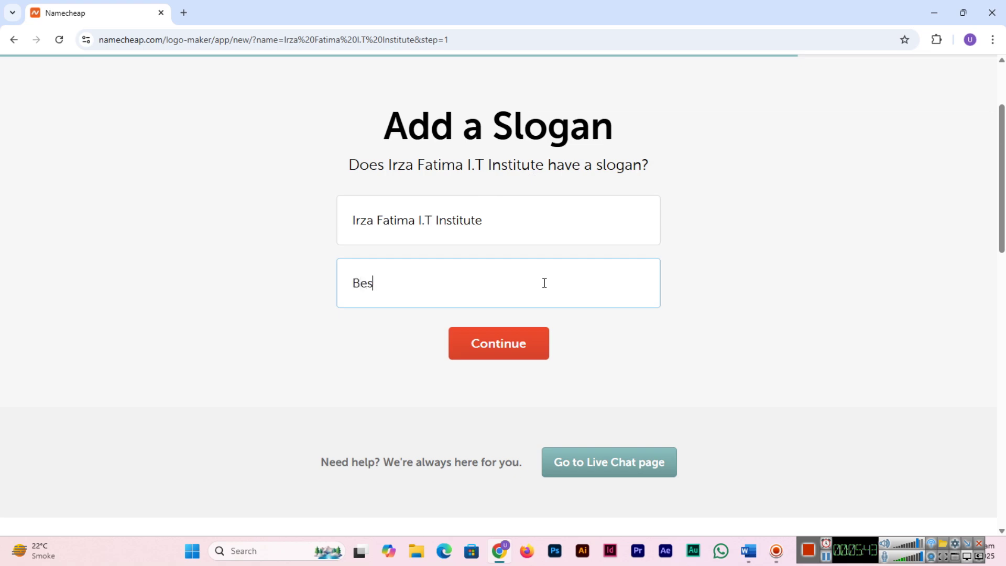
pyautogui.write('t Institute in Pakistan')
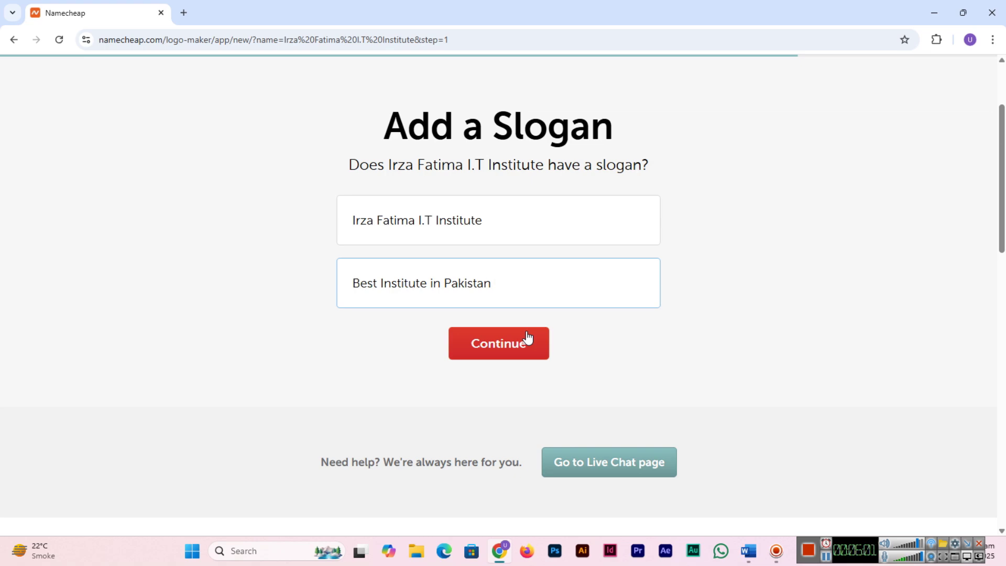
pyautogui.click(513, 348)
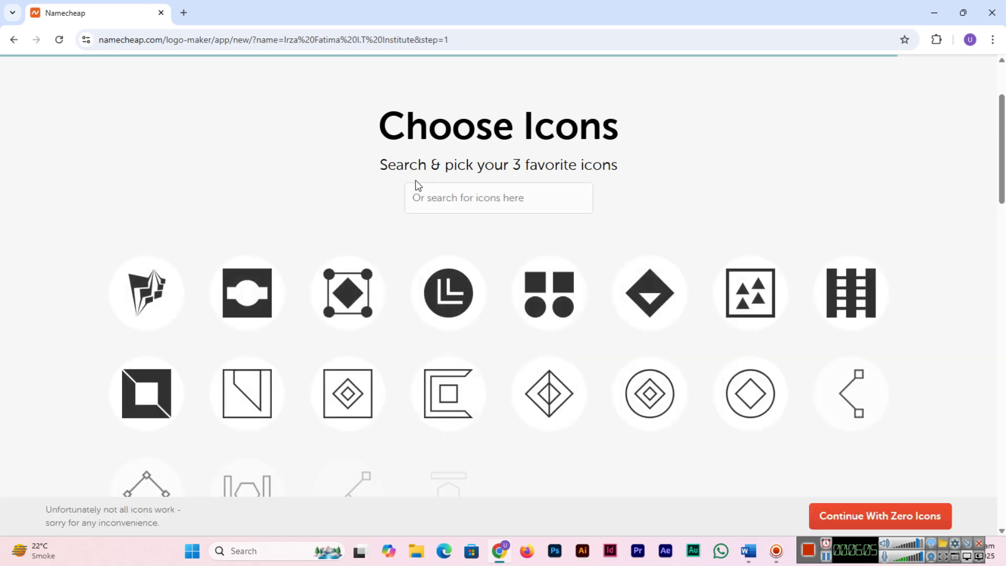
pyautogui.scroll(-3, 601, 330)
pyautogui.scroll(-3, 401, 354)
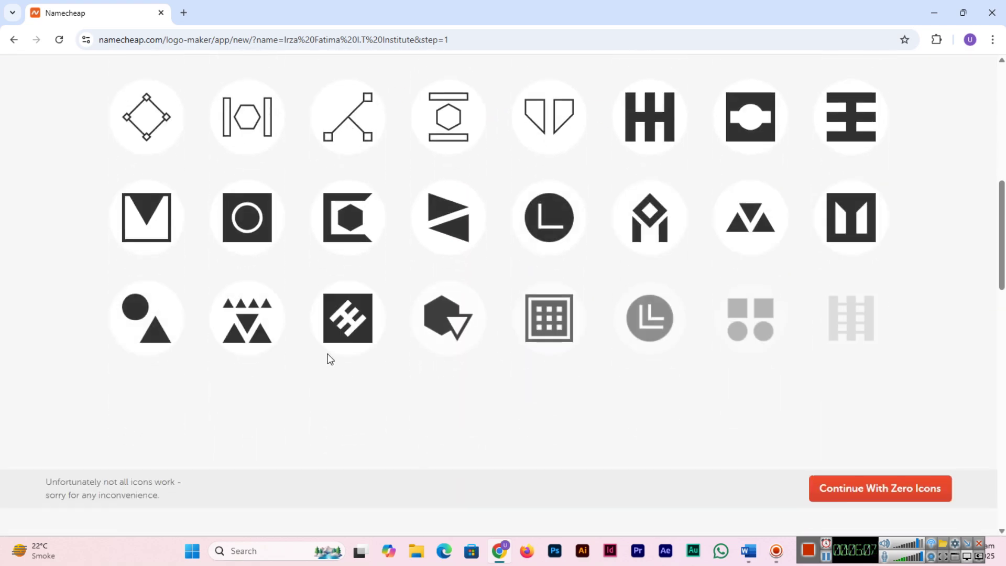
pyautogui.scroll(5, 334, 365)
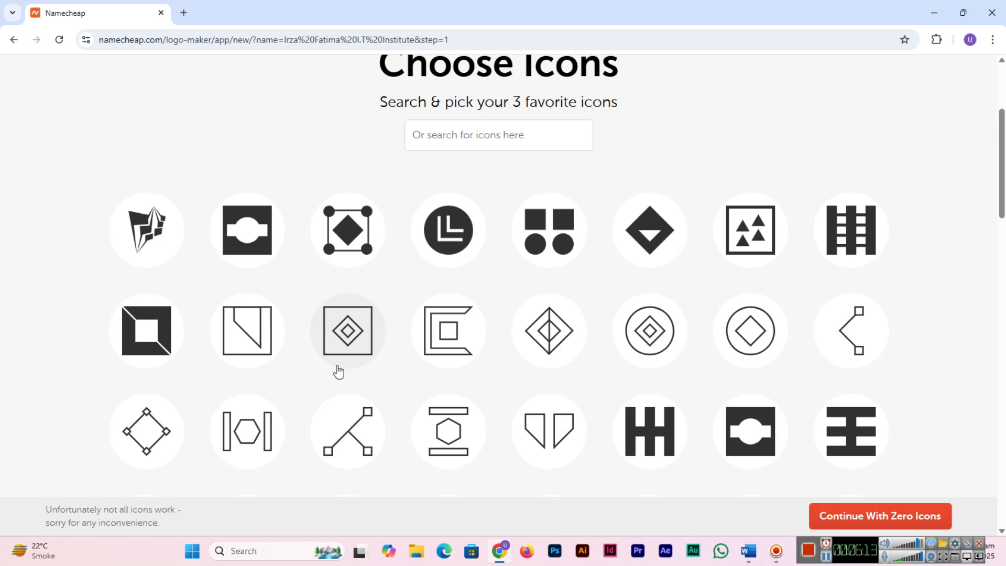
pyautogui.scroll(4, 350, 373)
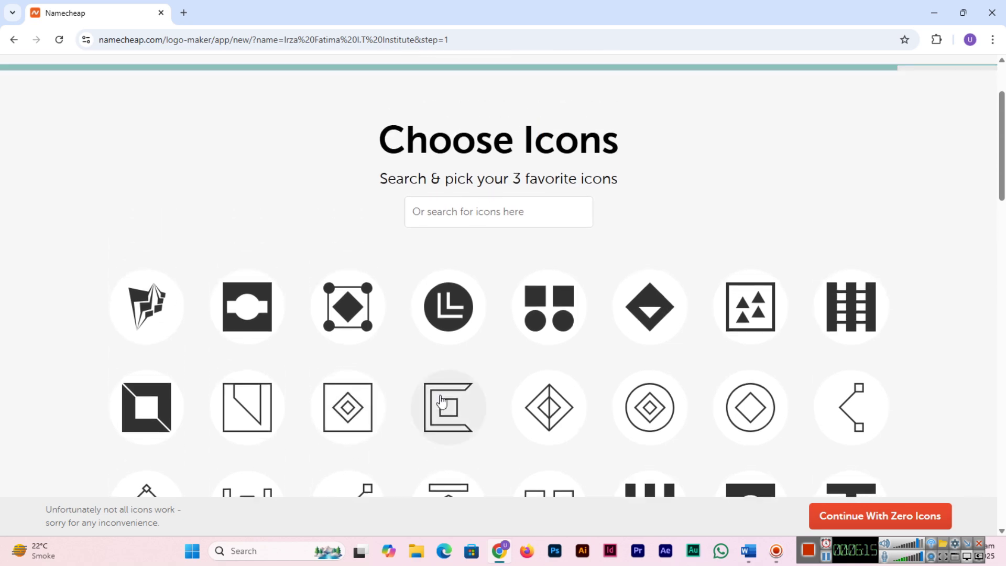
pyautogui.click(521, 333)
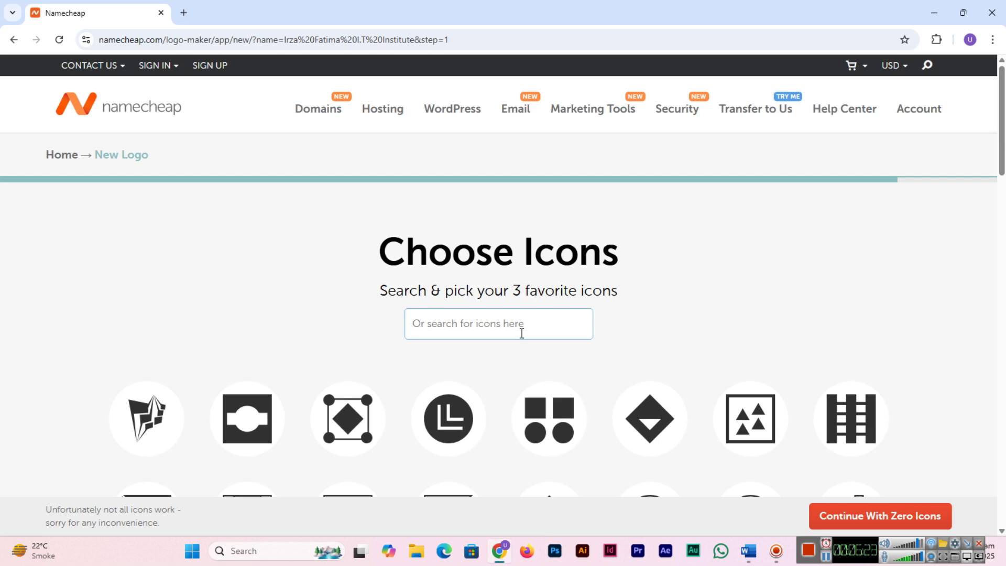
# Step: Search icons for 'education', select the classroom, graduation cap and checkmark-board icons, and generate logos
pyautogui.write('education')
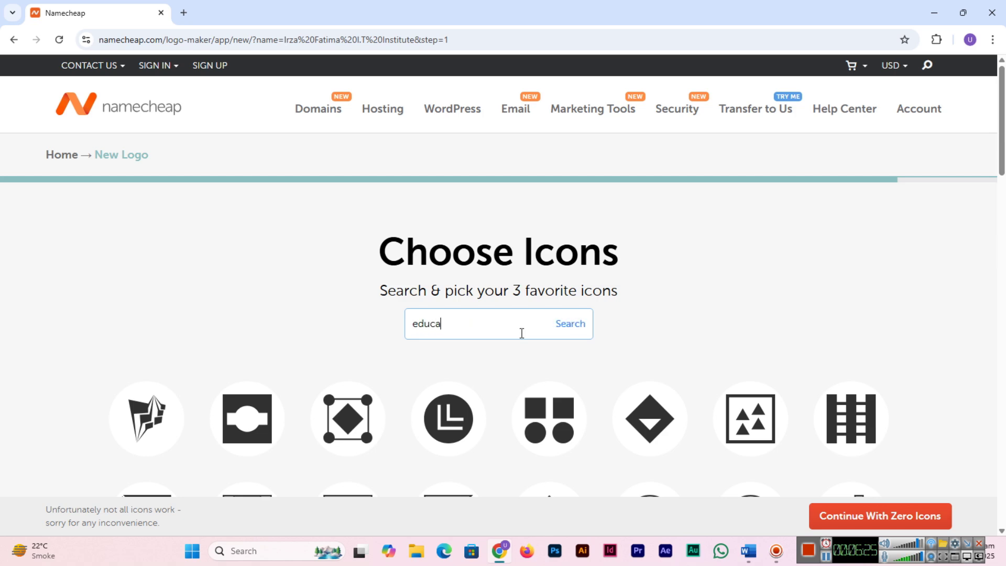
pyautogui.click(581, 332)
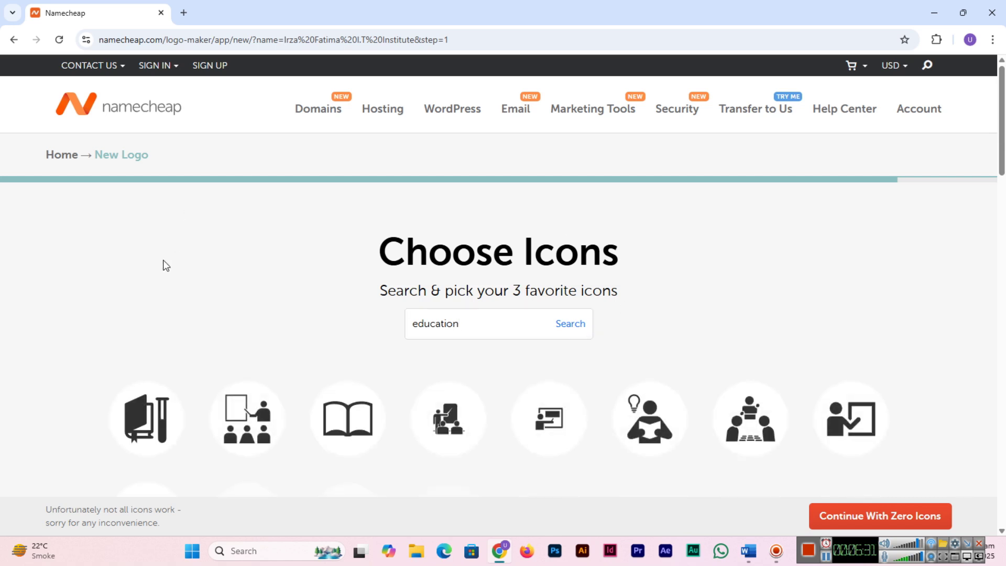
pyautogui.scroll(-1, 64, 283)
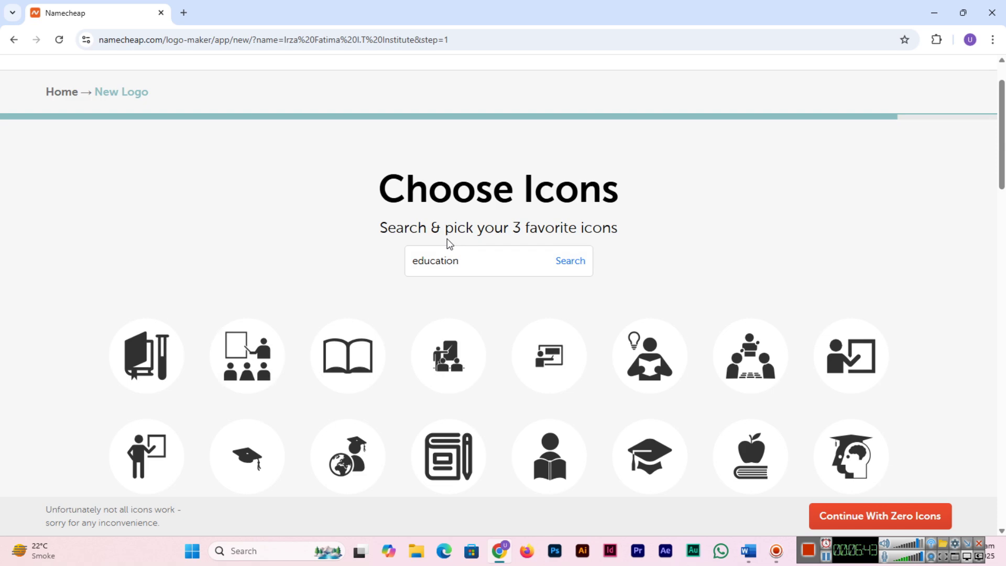
pyautogui.scroll(-2, 556, 249)
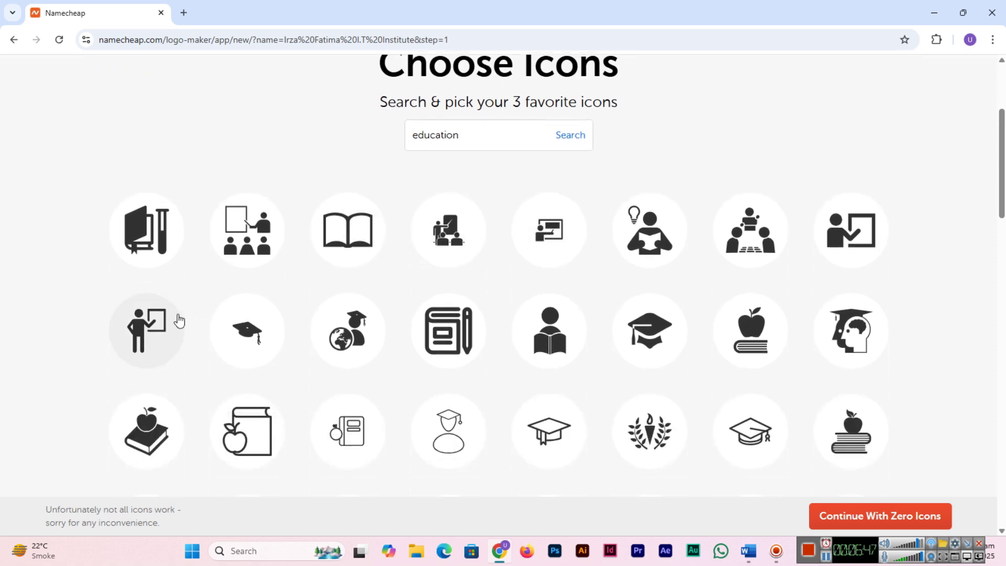
pyautogui.click(269, 247)
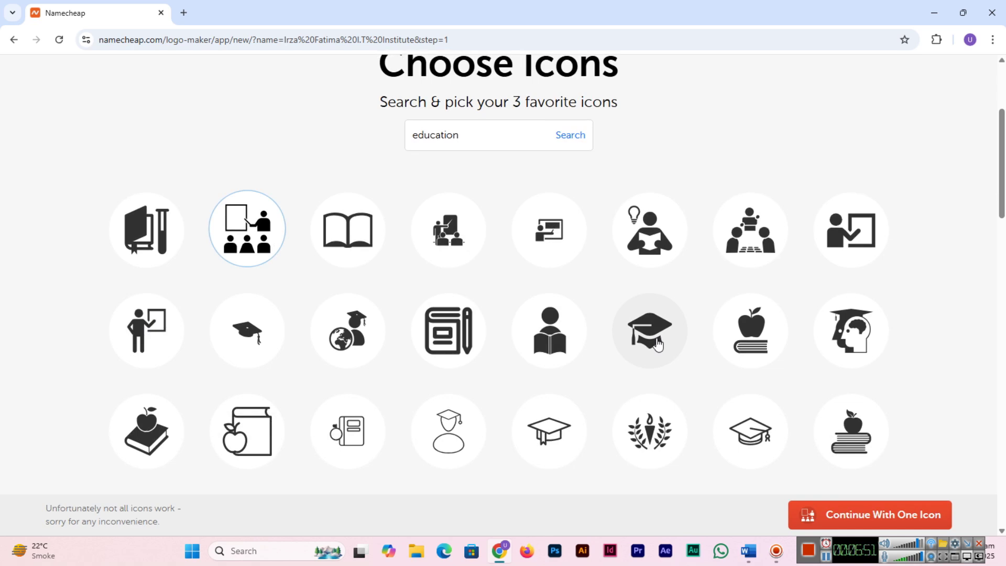
pyautogui.click(658, 344)
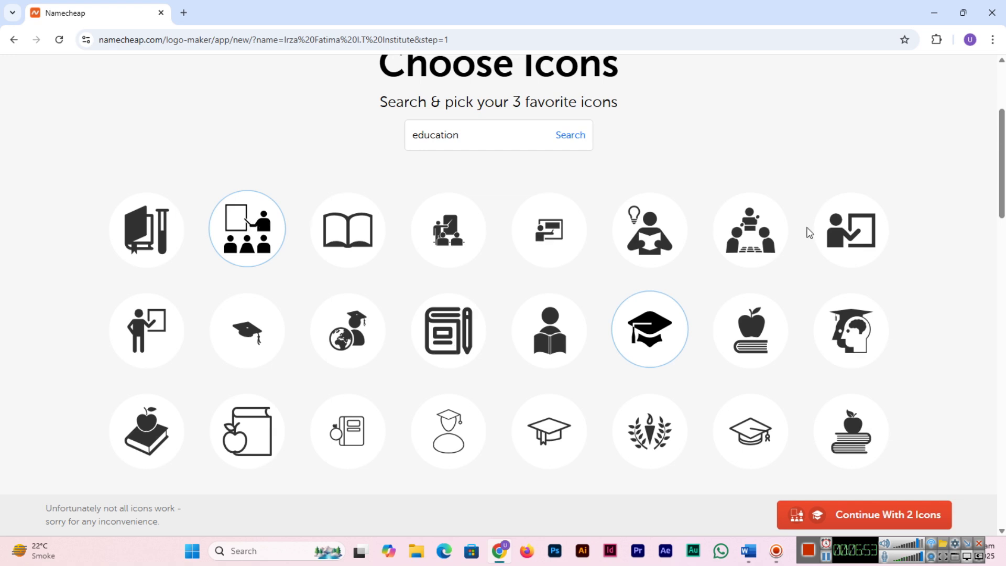
pyautogui.click(857, 242)
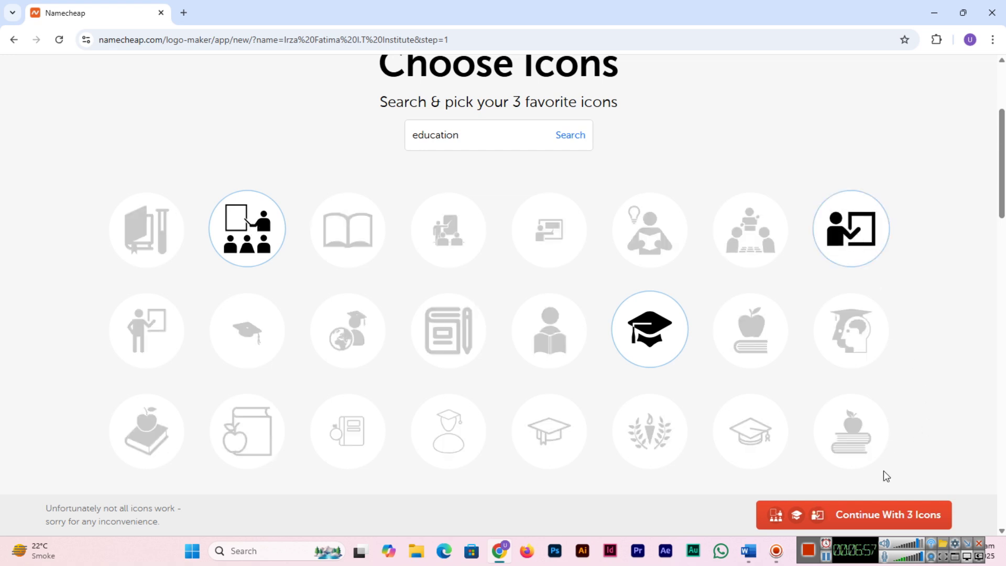
pyautogui.click(901, 516)
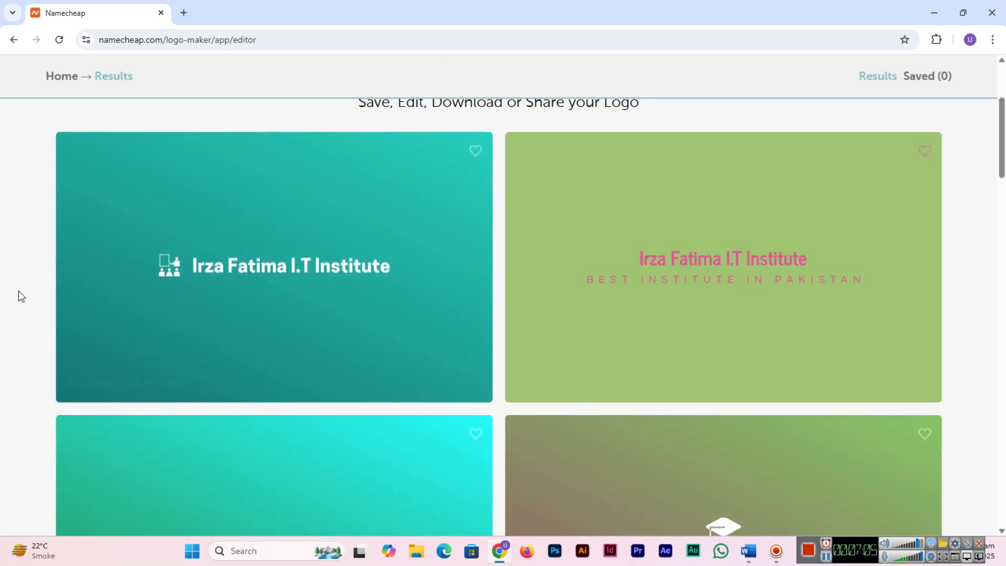
# Step: Scroll the logo results and open the dark navy classroom-icon logo in the Design editor
pyautogui.scroll(1, 18, 294)
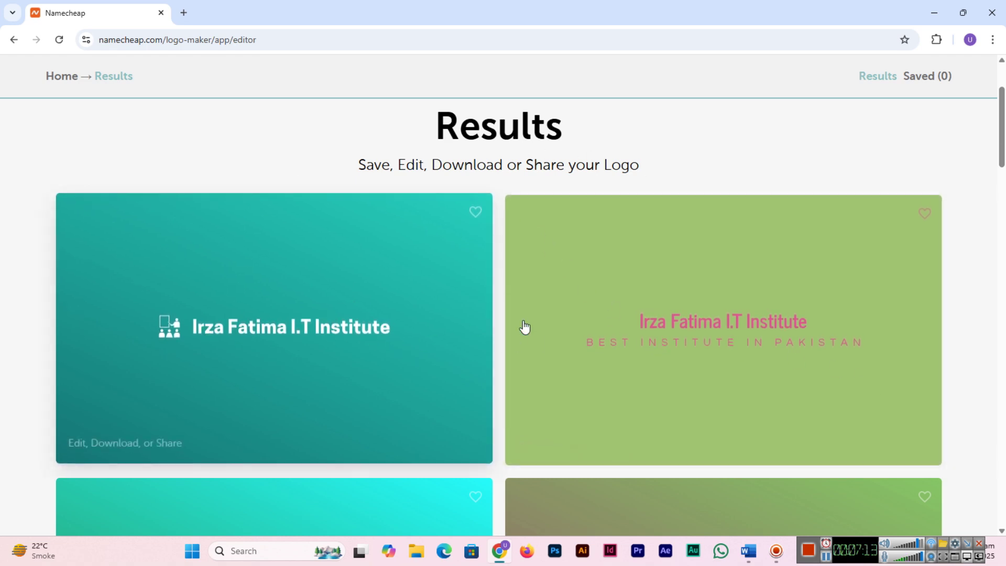
pyautogui.scroll(-3, 371, 289)
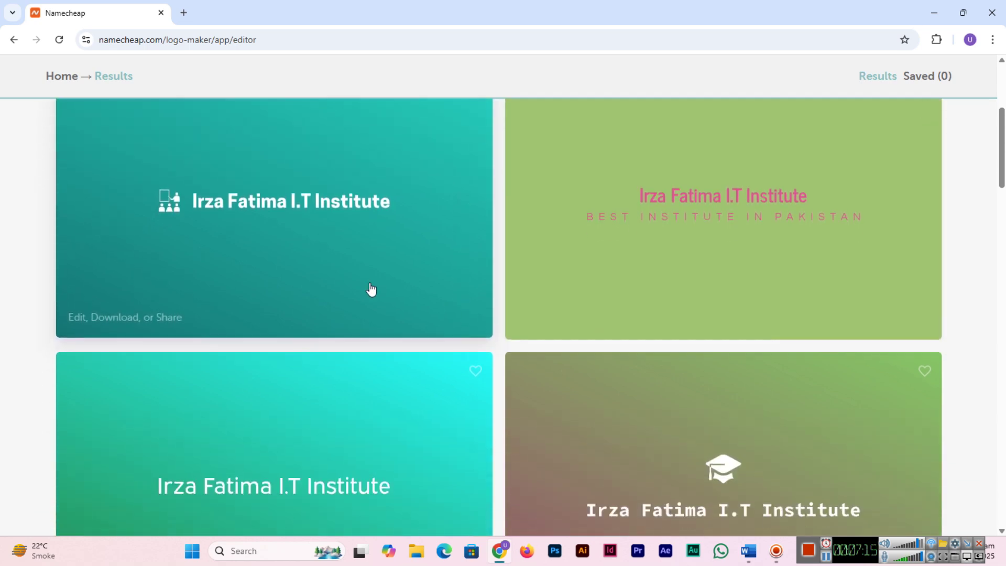
pyautogui.scroll(2, 105, 292)
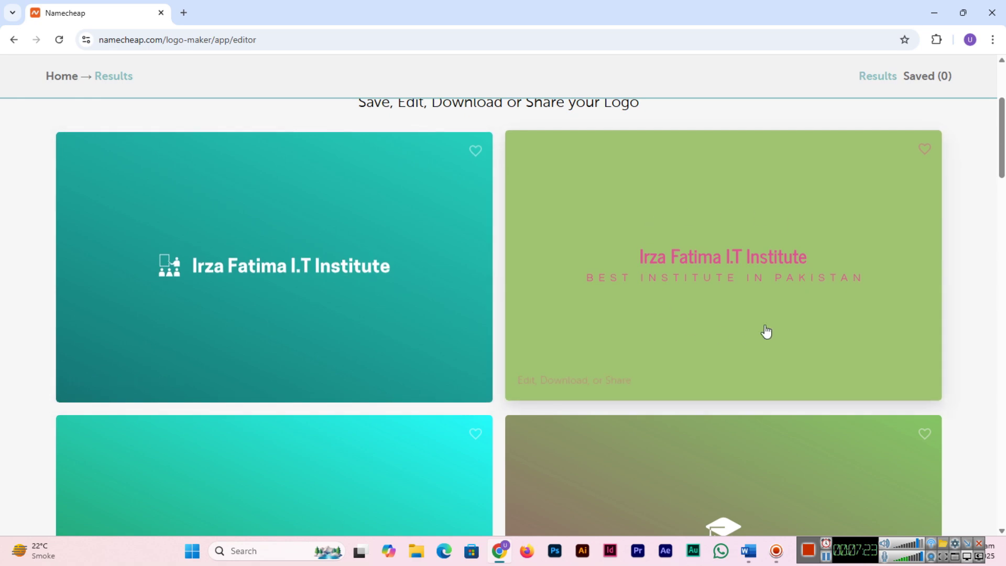
pyautogui.scroll(-4, 690, 308)
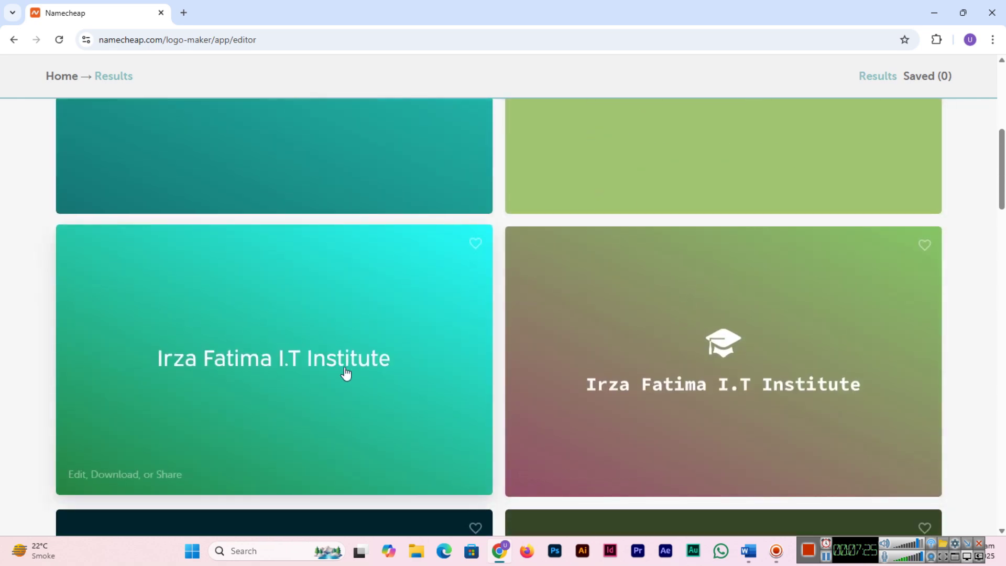
pyautogui.scroll(-3, 680, 378)
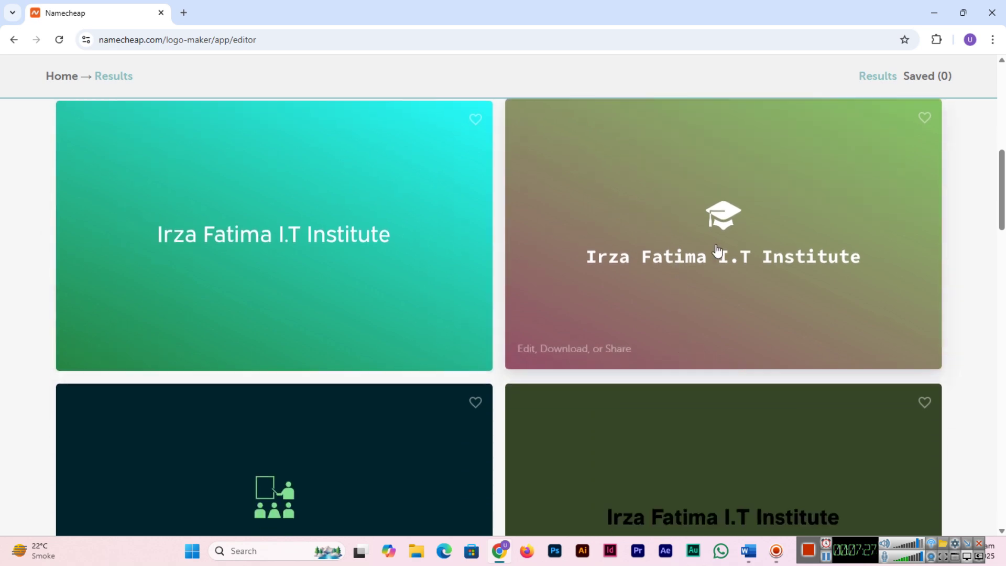
pyautogui.scroll(-3, 728, 220)
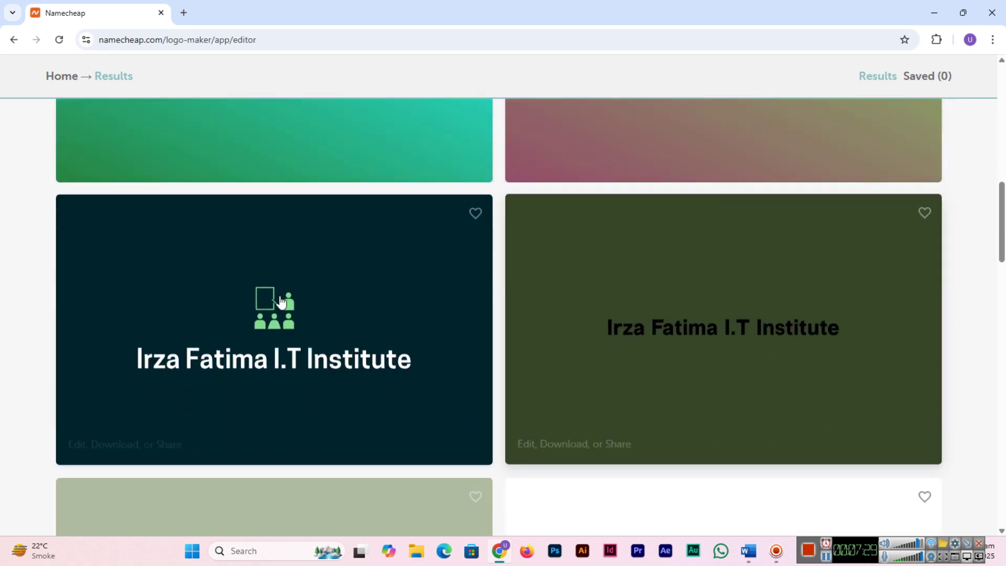
pyautogui.scroll(-11, 297, 355)
pyautogui.scroll(-13, 380, 324)
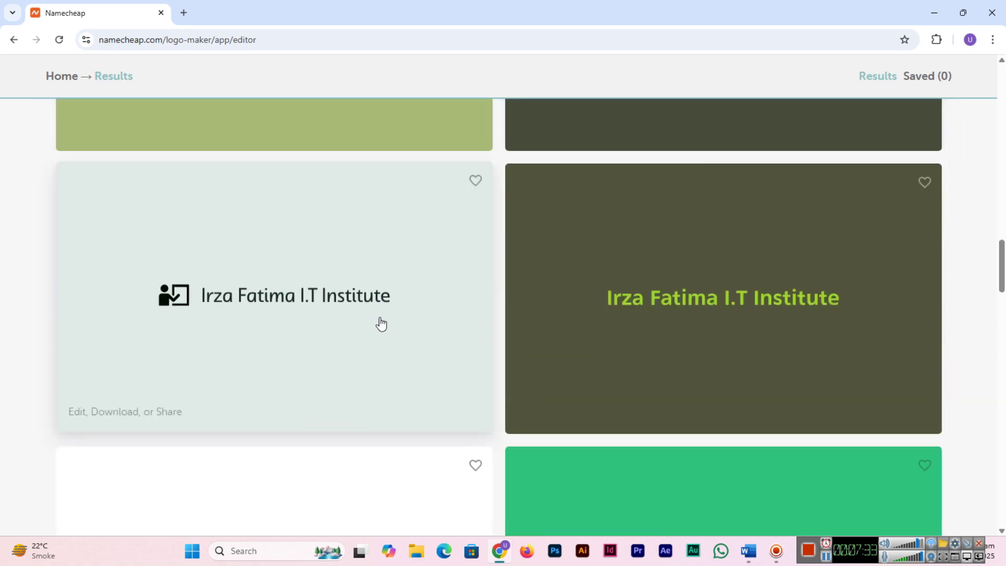
pyautogui.scroll(-2, 380, 324)
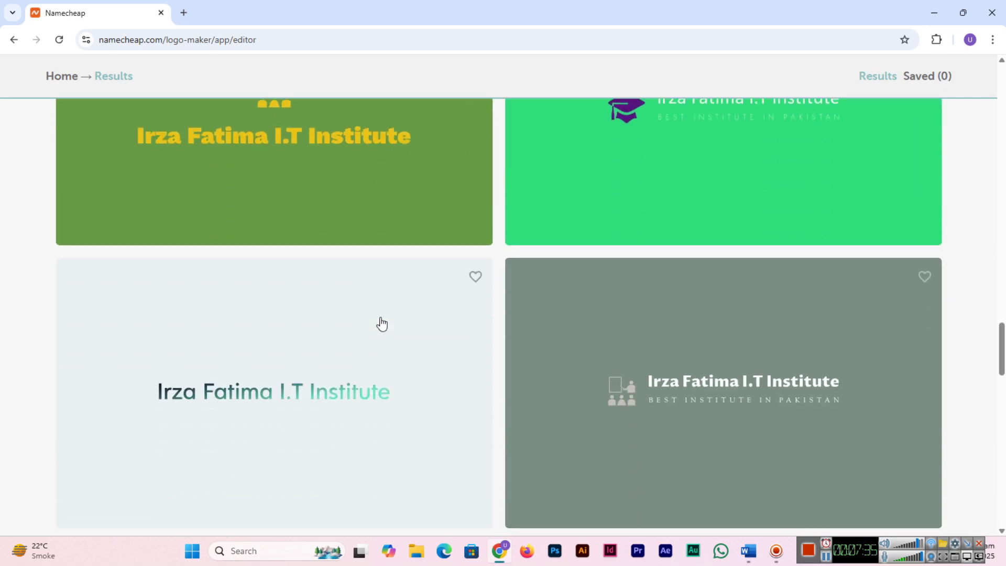
pyautogui.scroll(2, 676, 253)
pyautogui.scroll(-2, 447, 305)
pyautogui.scroll(-2, 447, 304)
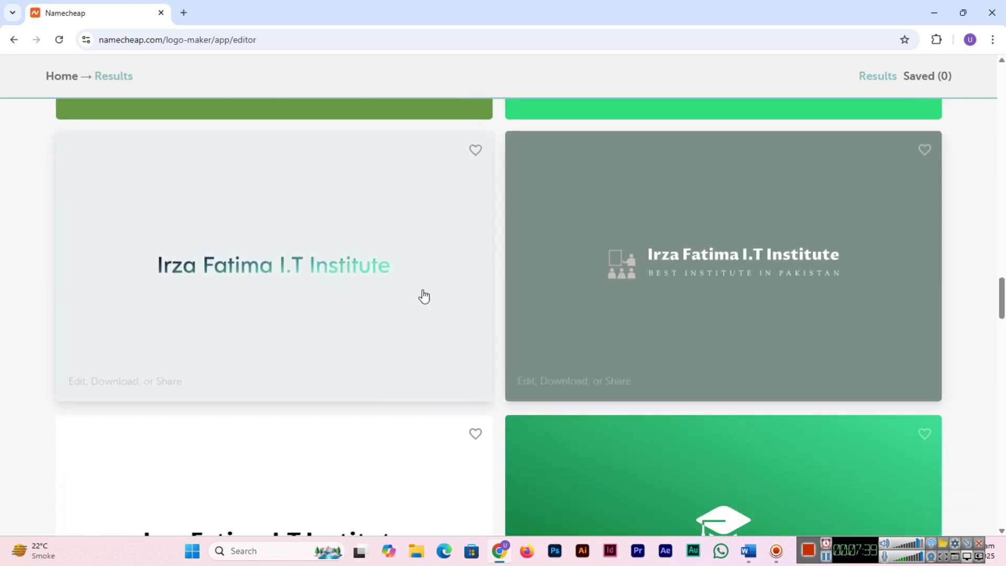
pyautogui.scroll(-5, 494, 291)
pyautogui.scroll(-3, 358, 287)
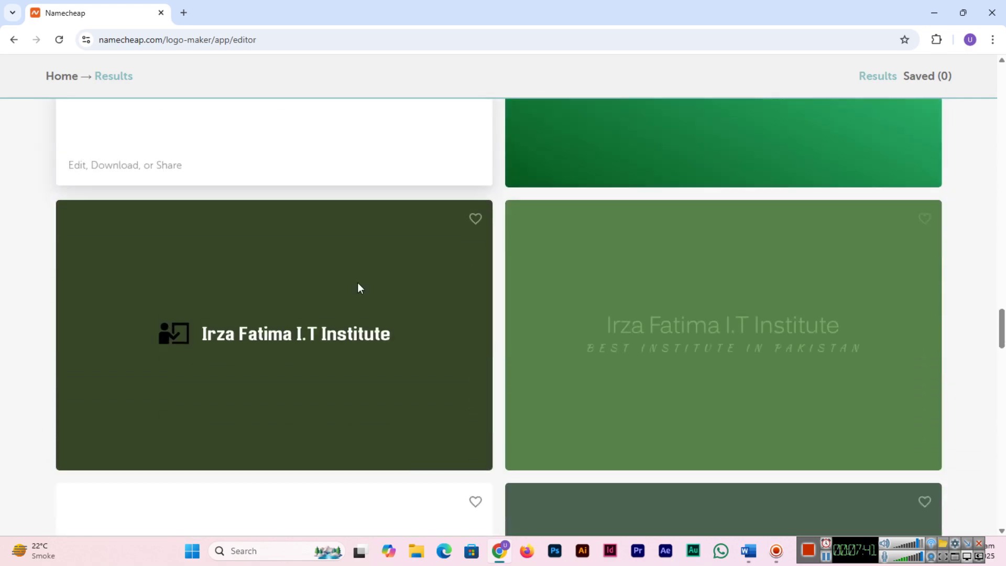
pyautogui.scroll(3, 555, 360)
pyautogui.scroll(-1, 564, 375)
pyautogui.scroll(-5, 564, 375)
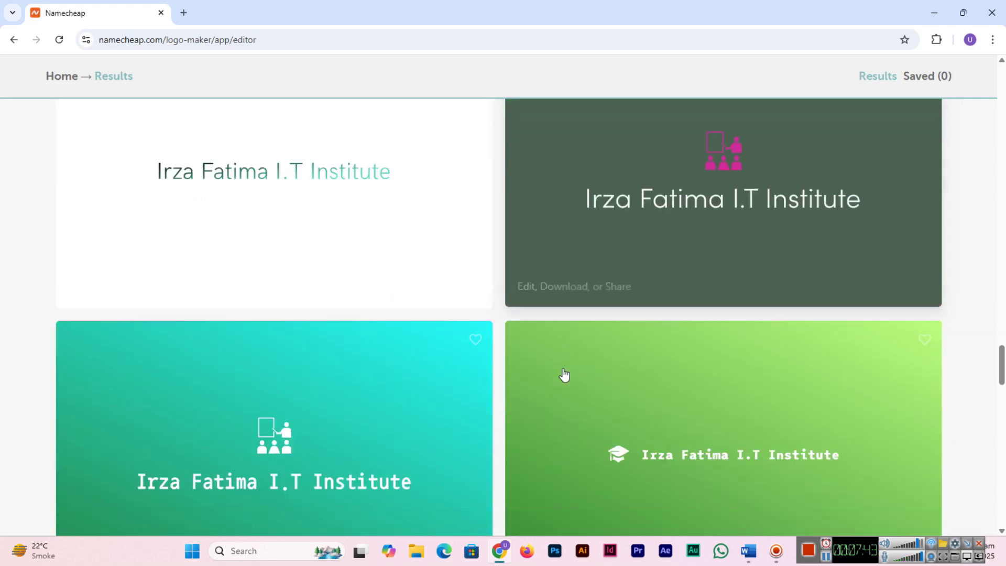
pyautogui.scroll(-5, 546, 369)
pyautogui.scroll(-15, 548, 376)
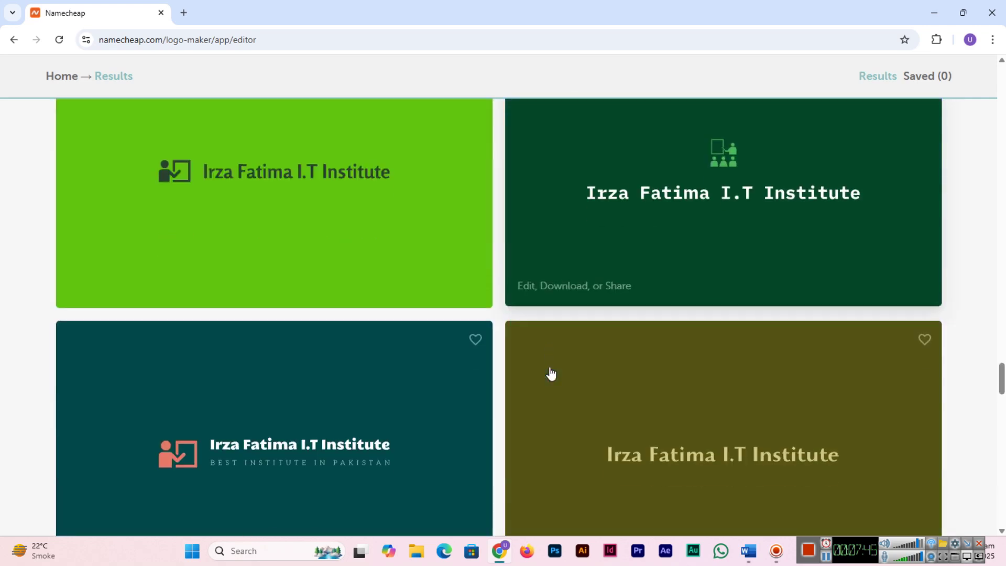
pyautogui.scroll(-13, 548, 380)
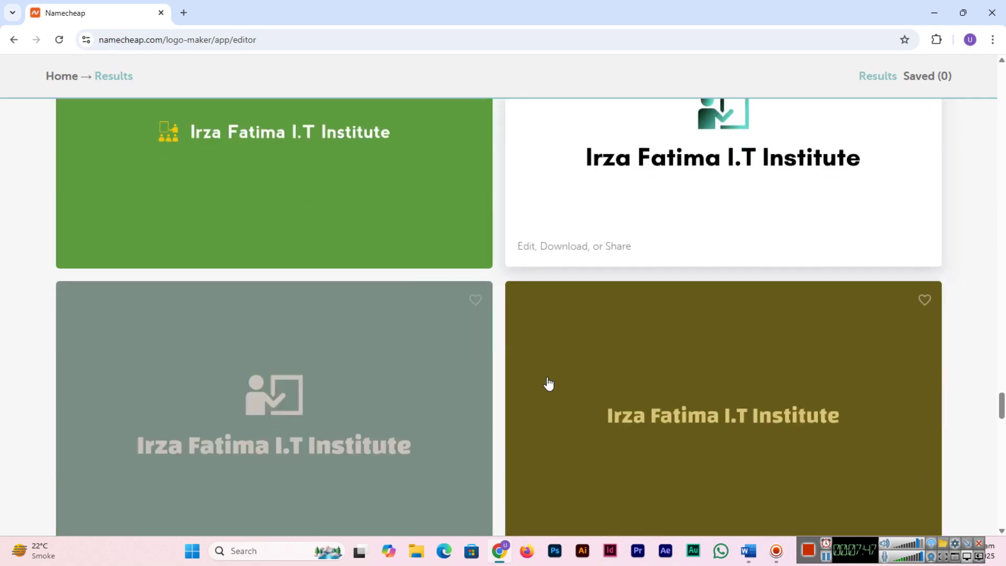
pyautogui.scroll(12, 548, 382)
pyautogui.scroll(-4, 548, 384)
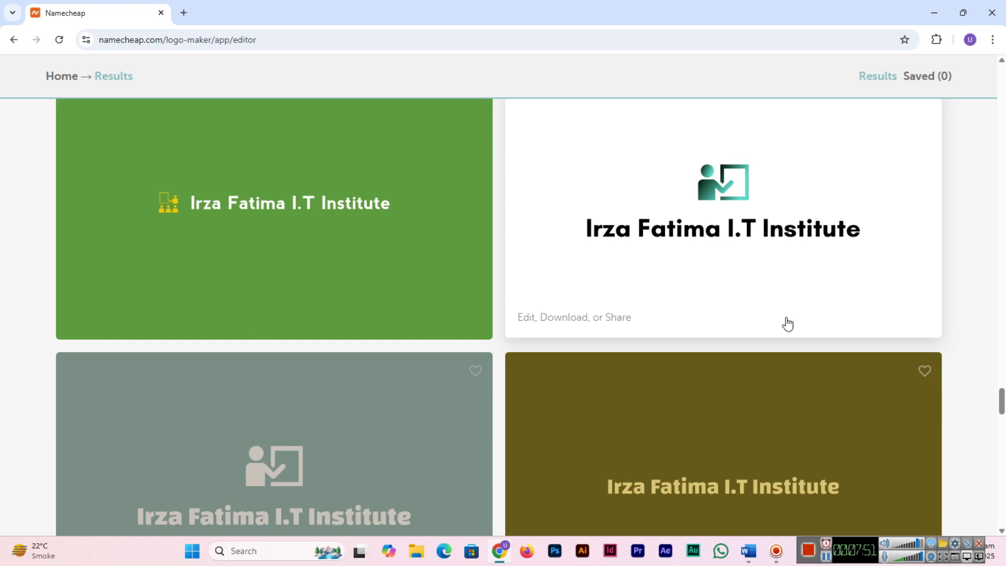
pyautogui.scroll(3, 788, 330)
pyautogui.scroll(-20, 678, 371)
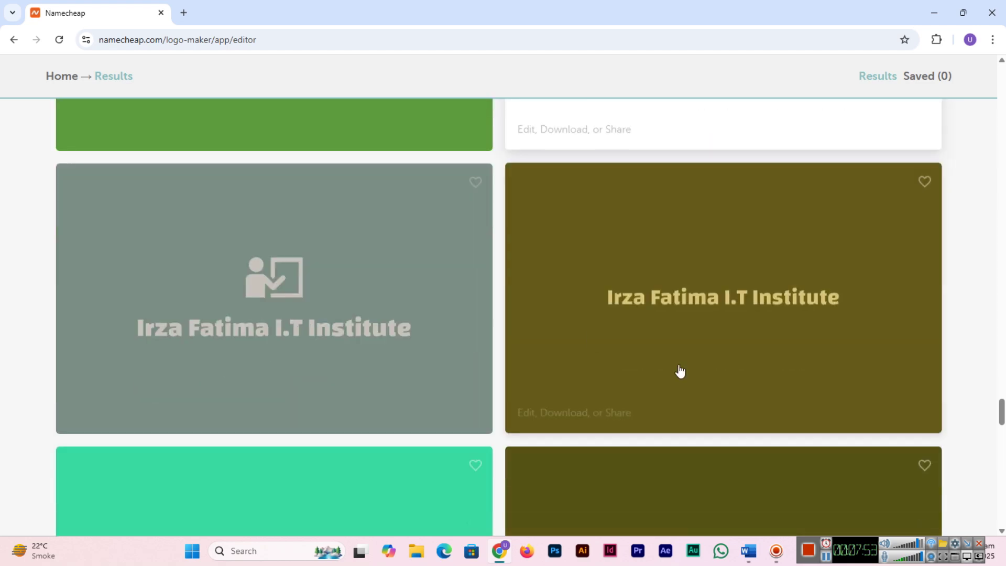
pyautogui.scroll(-20, 543, 346)
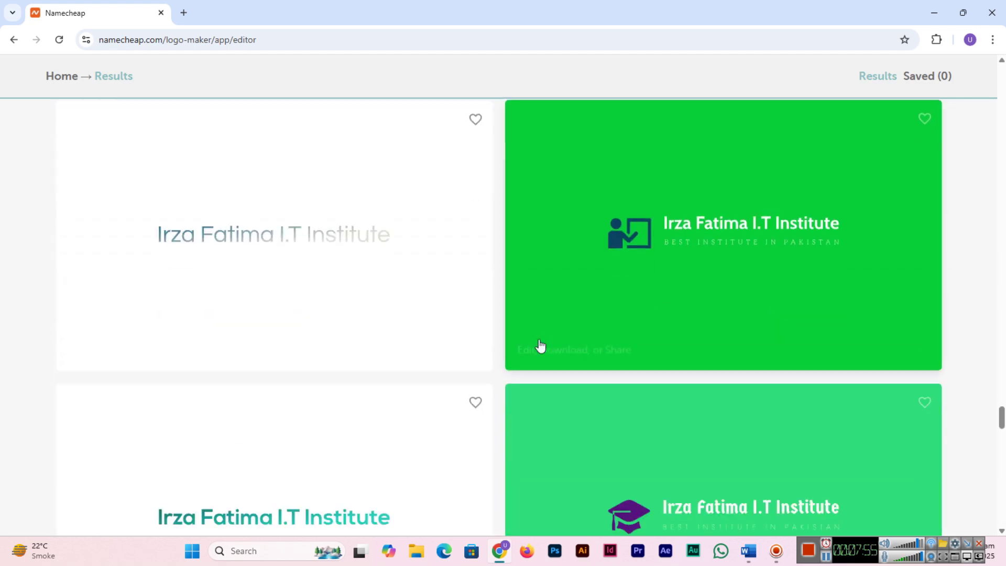
pyautogui.scroll(-20, 544, 352)
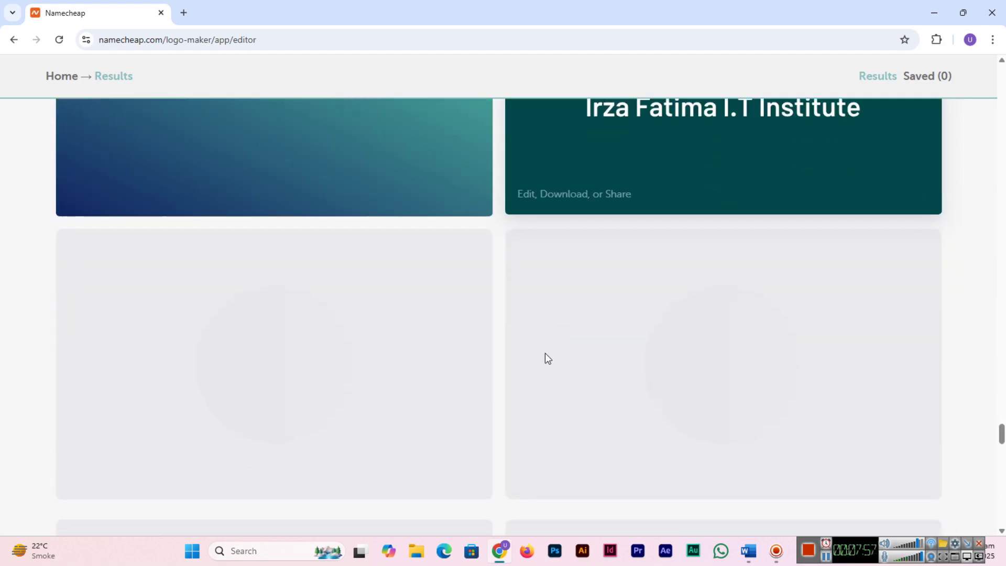
pyautogui.scroll(-5, 546, 370)
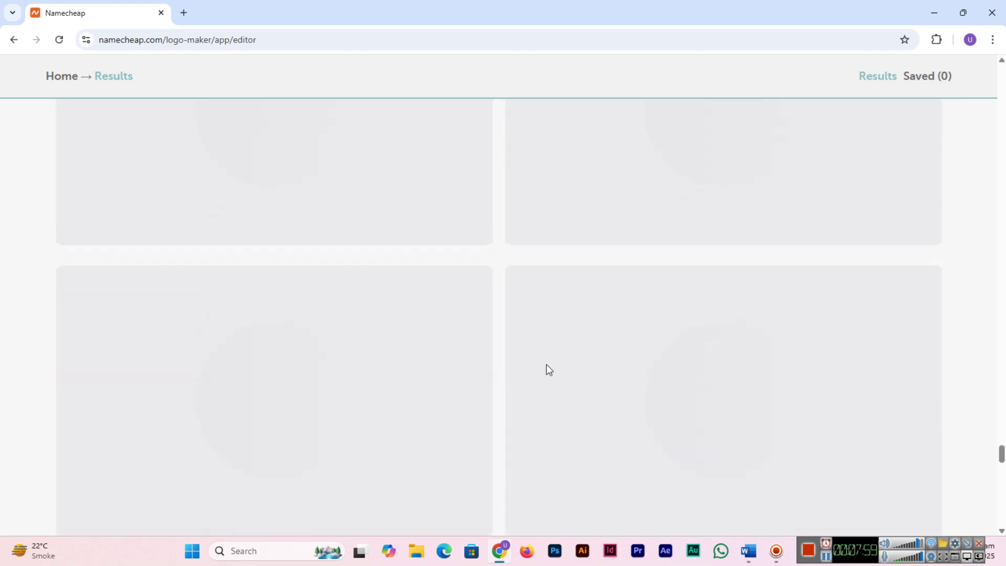
pyautogui.scroll(7, 546, 370)
pyautogui.scroll(5, 546, 367)
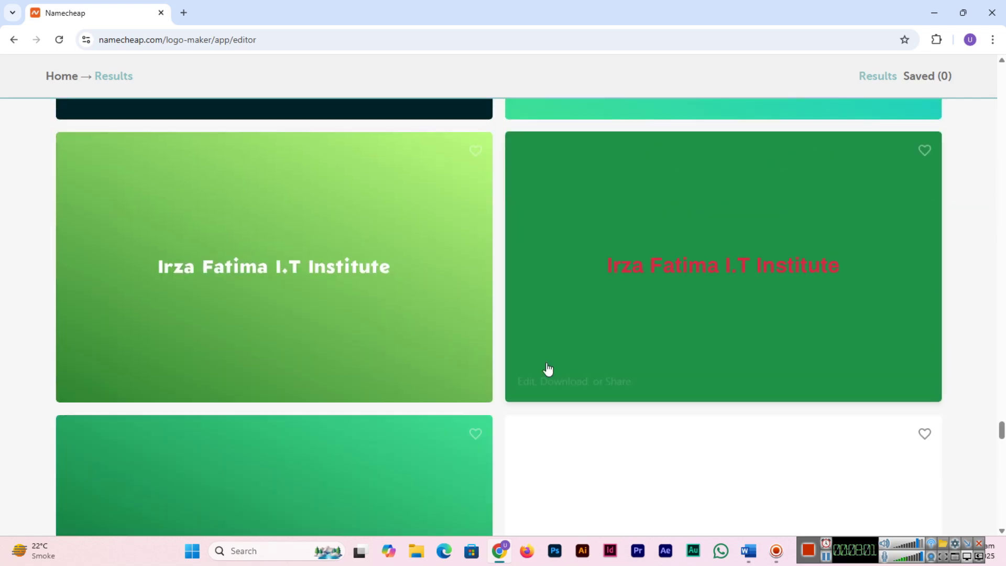
pyautogui.scroll(-16, 546, 370)
pyautogui.scroll(-18, 546, 372)
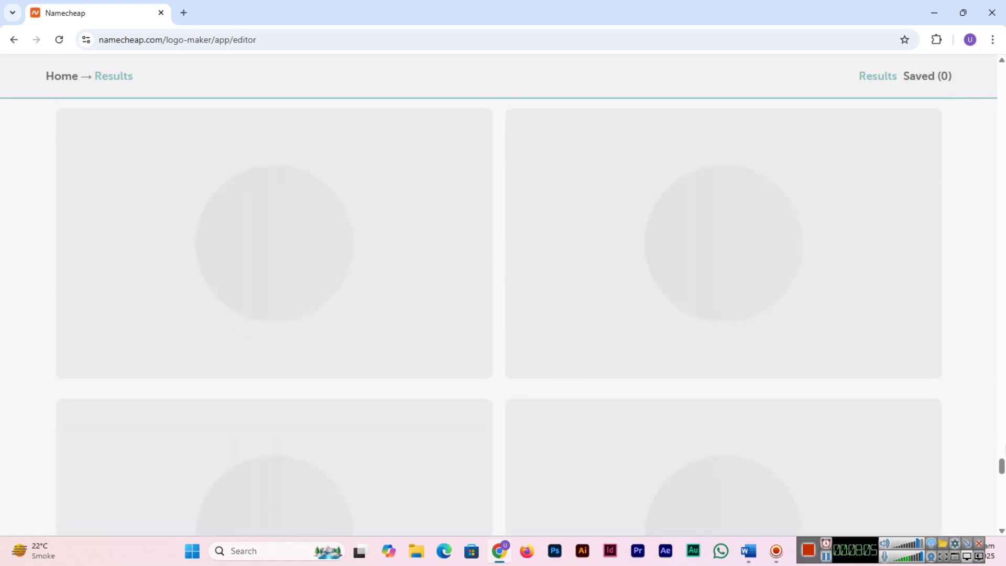
pyautogui.scroll(-10, 994, 440)
pyautogui.moveTo(1002, 510); pyautogui.dragTo(1002, 95)
pyautogui.scroll(7, 662, 145)
pyautogui.scroll(-10, 483, 305)
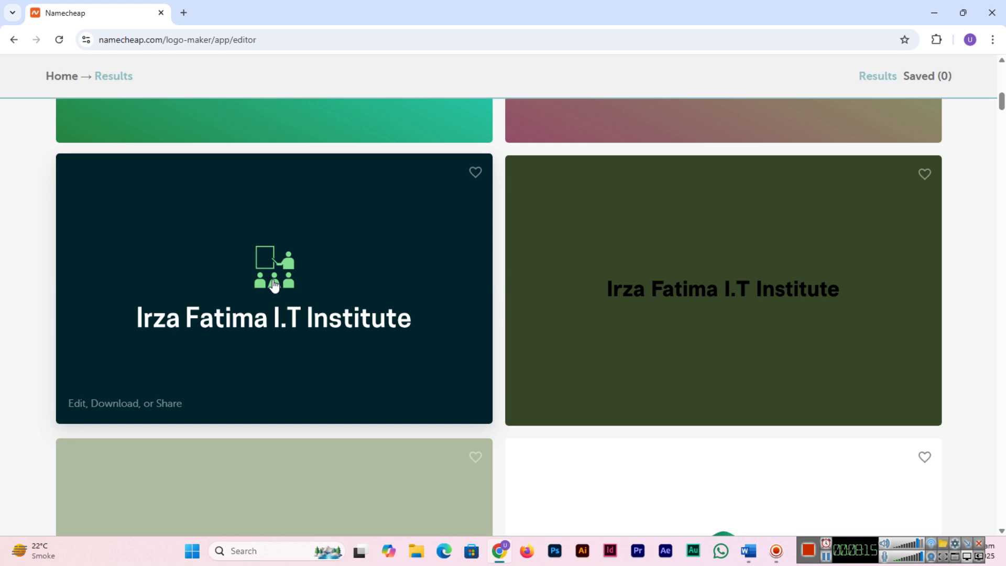
pyautogui.click(133, 410)
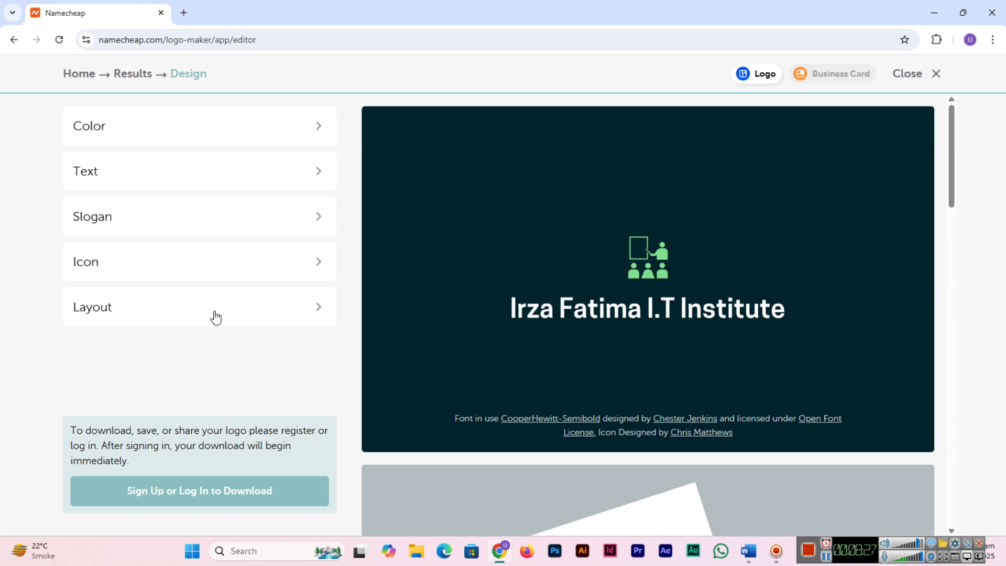
# Step: Preview several Green palette swatches on the logo: white, light grey, olive, lime and dark teal
pyautogui.click(247, 124)
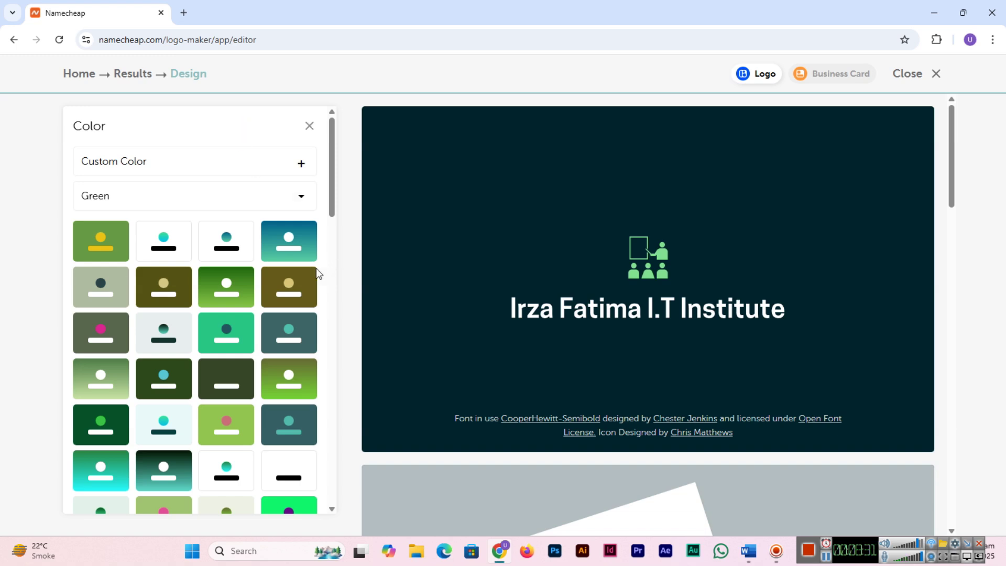
pyautogui.click(242, 253)
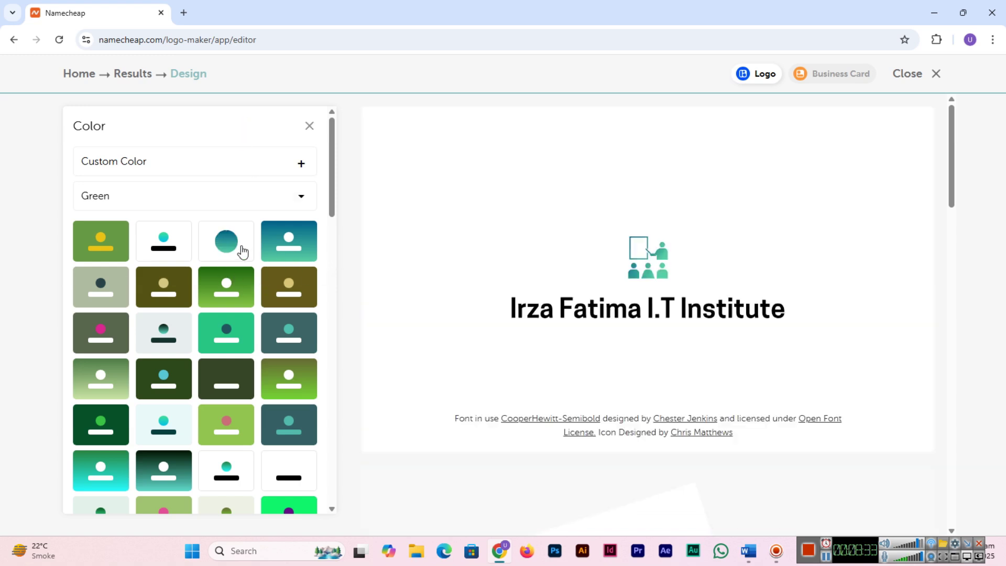
pyautogui.click(235, 336)
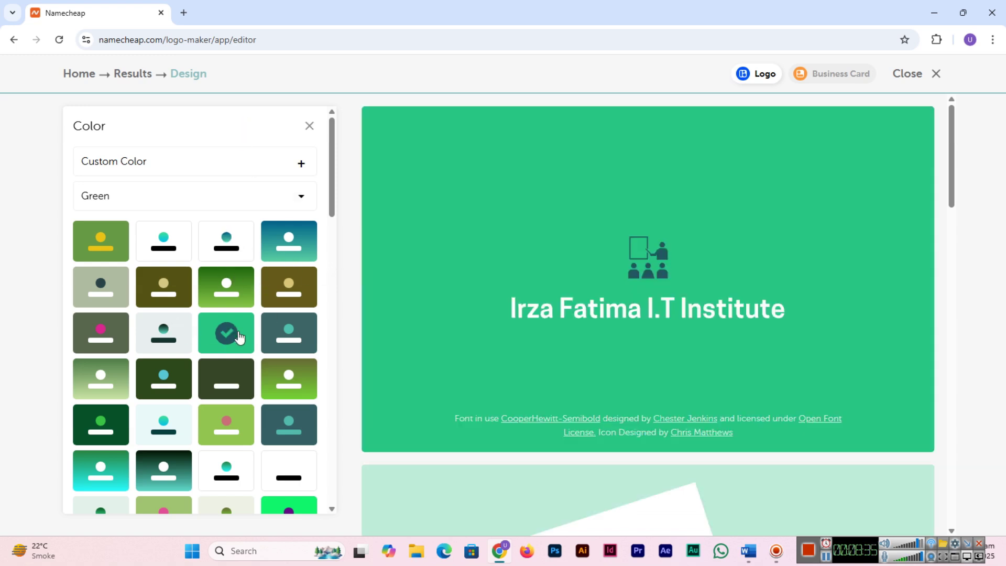
pyautogui.click(155, 337)
pyautogui.click(109, 334)
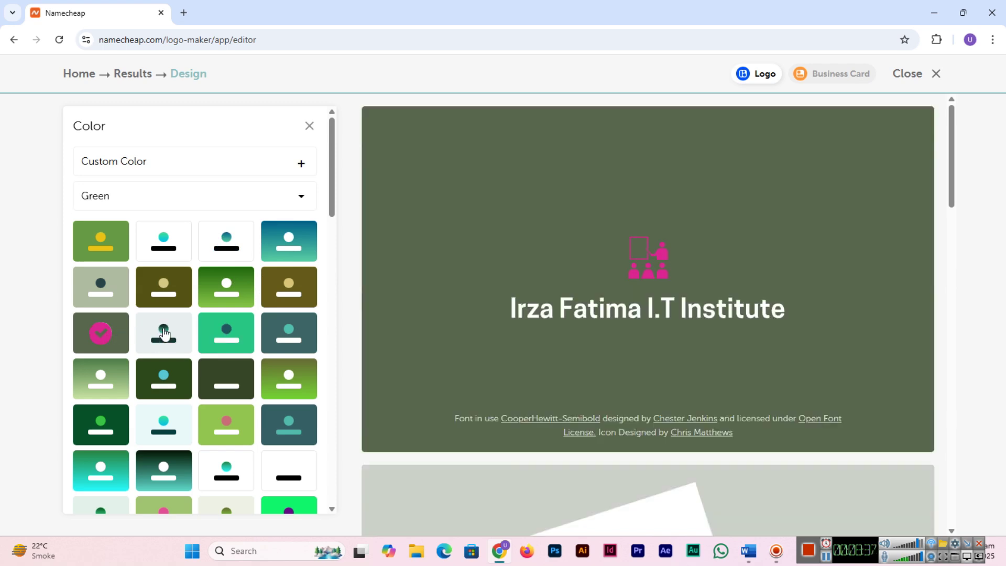
pyautogui.click(164, 333)
pyautogui.scroll(-3, 207, 357)
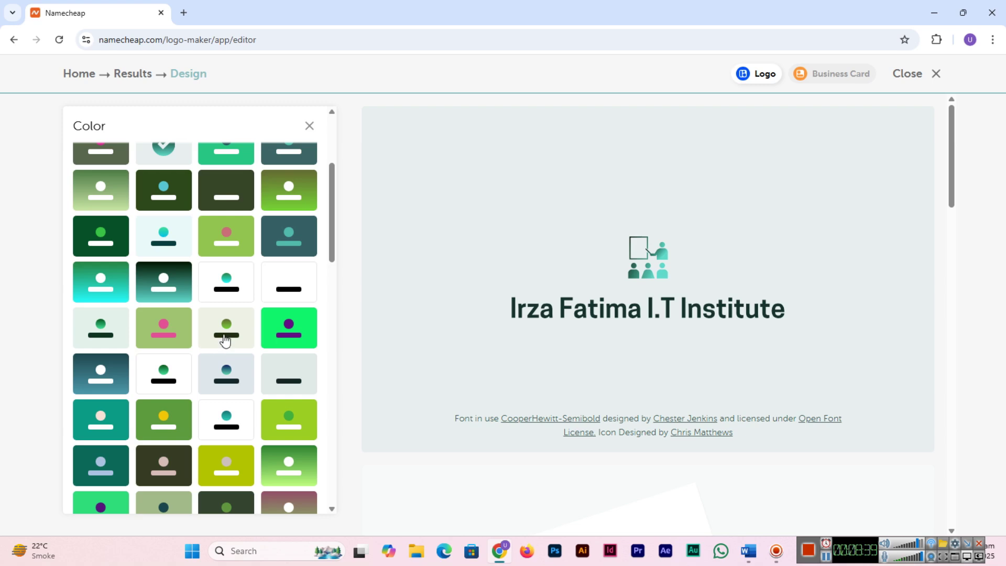
pyautogui.click(225, 339)
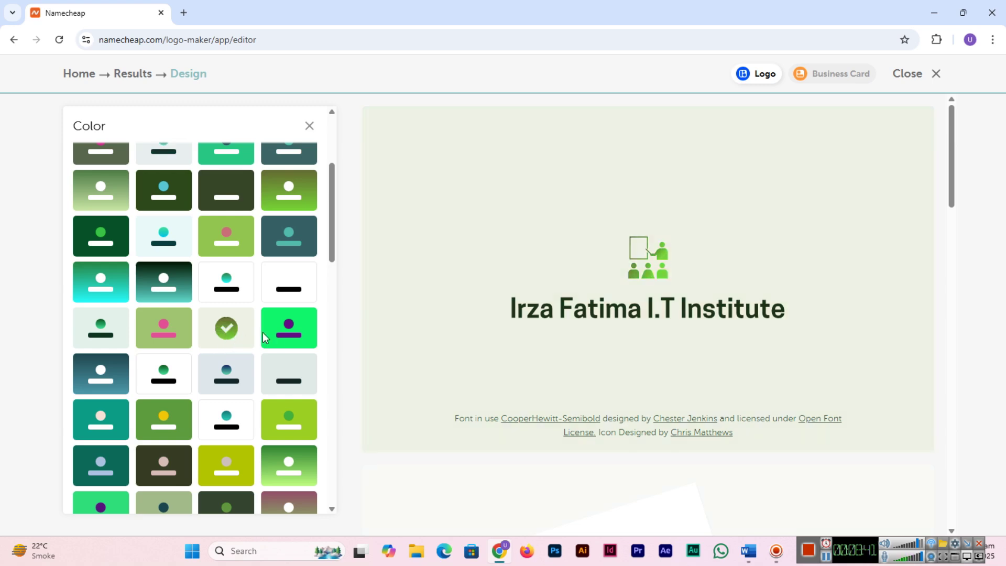
pyautogui.scroll(-2, 267, 339)
pyautogui.click(290, 308)
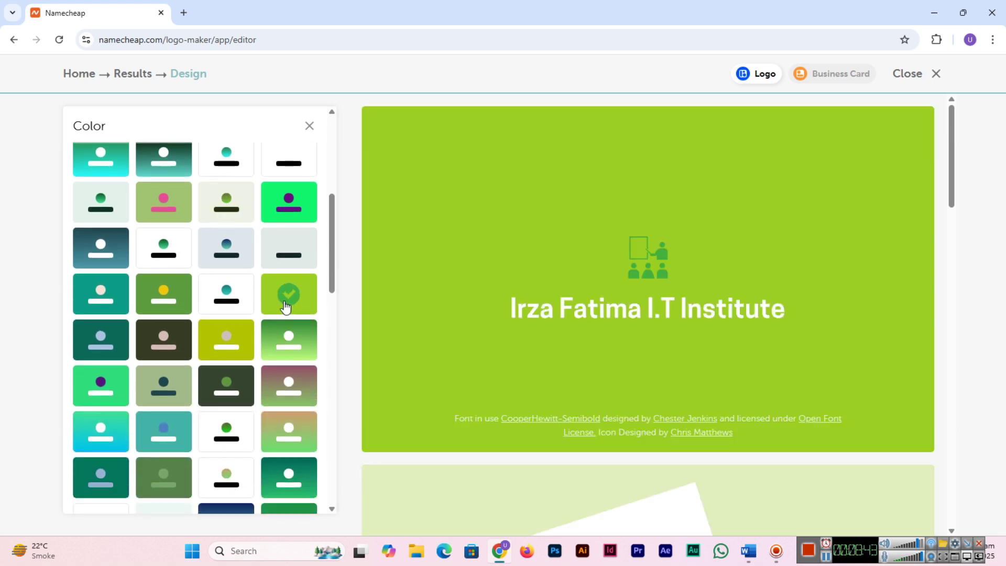
pyautogui.scroll(-5, 283, 314)
pyautogui.click(294, 263)
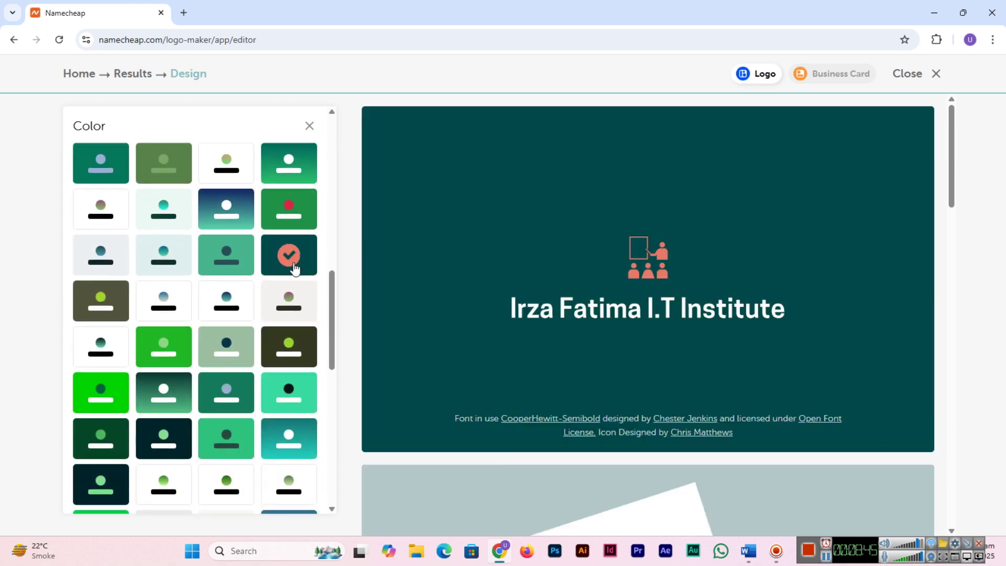
# Step: Try more green schemes, then settle on pale grey background, dark teal text and teal icon
pyautogui.click(283, 349)
pyautogui.click(291, 310)
pyautogui.scroll(-1, 223, 334)
pyautogui.scroll(-5, 223, 334)
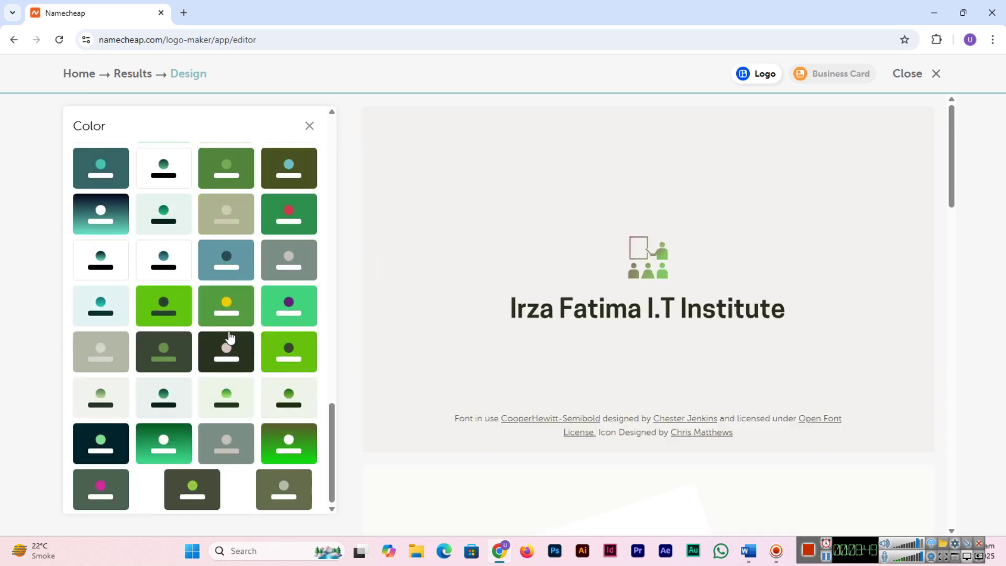
pyautogui.scroll(15, 226, 355)
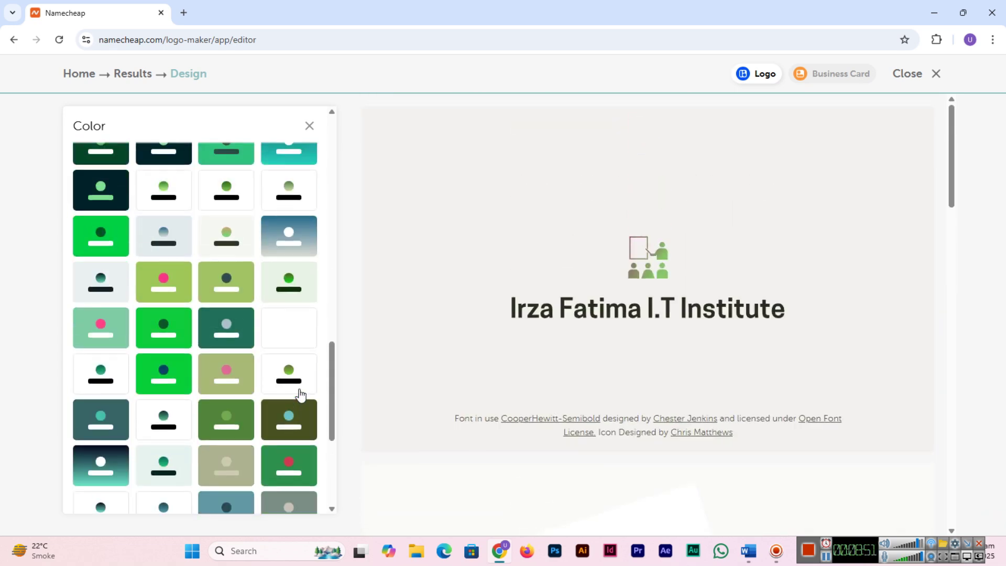
pyautogui.click(116, 245)
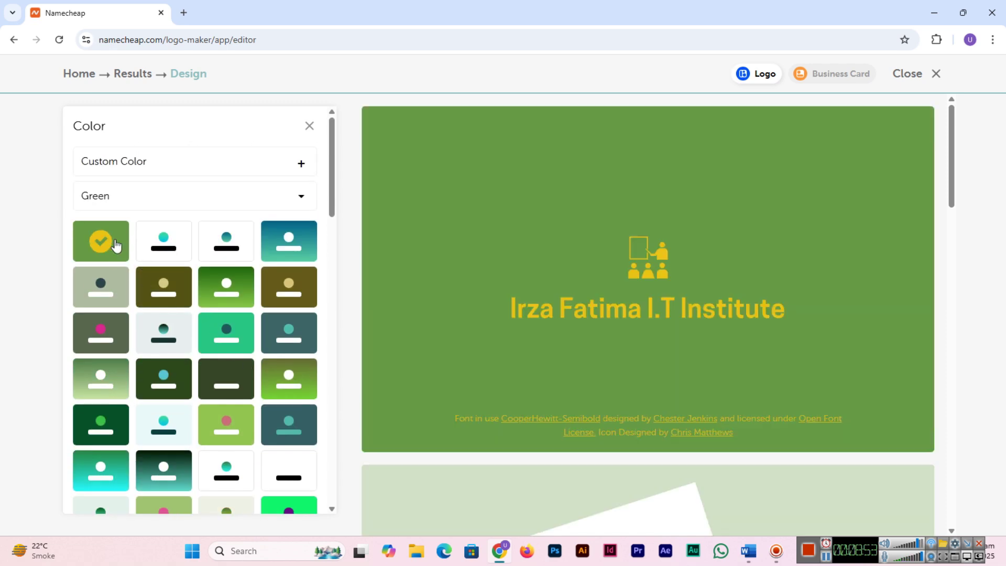
pyautogui.click(145, 245)
pyautogui.click(282, 252)
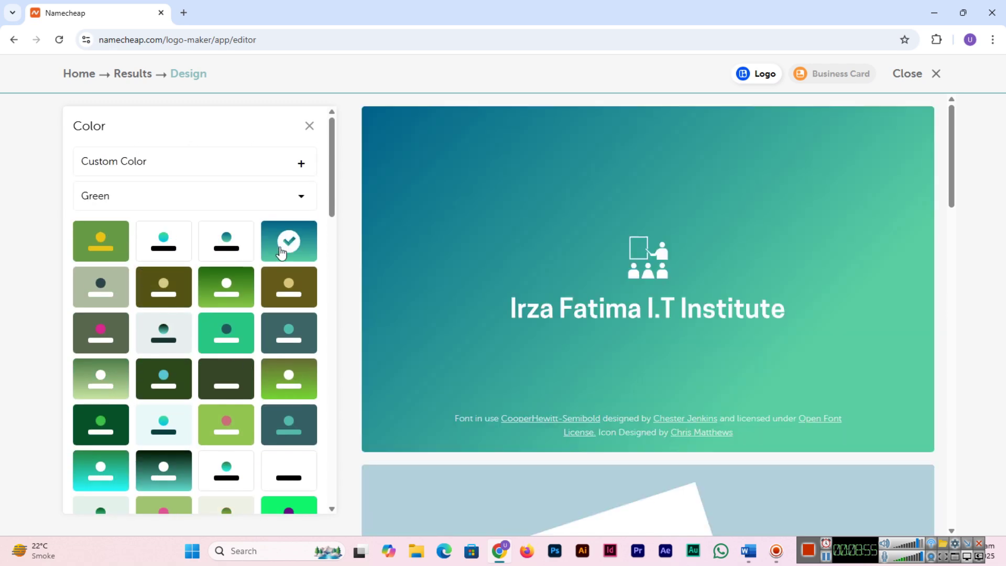
pyautogui.click(289, 293)
pyautogui.click(289, 333)
pyautogui.click(163, 381)
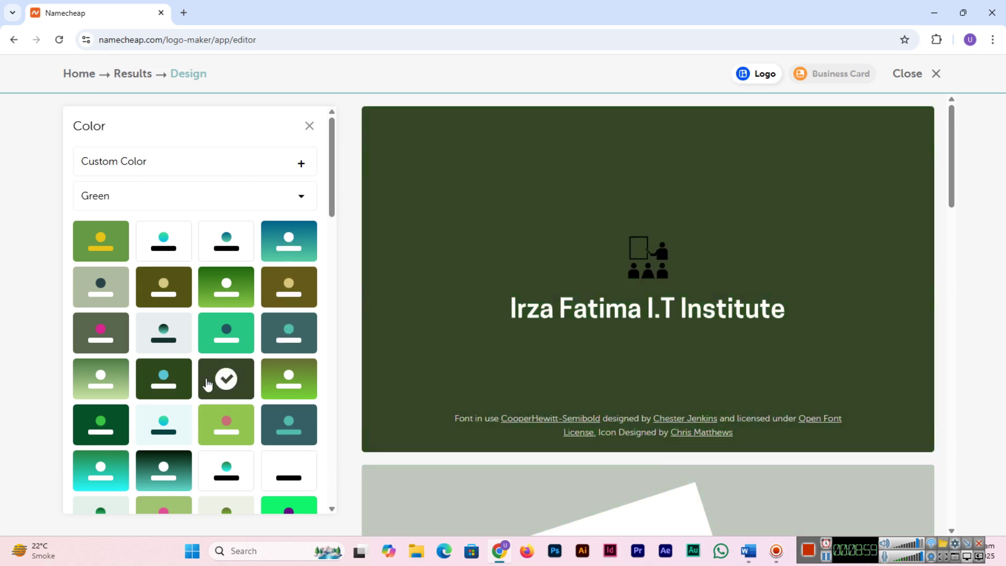
pyautogui.click(170, 335)
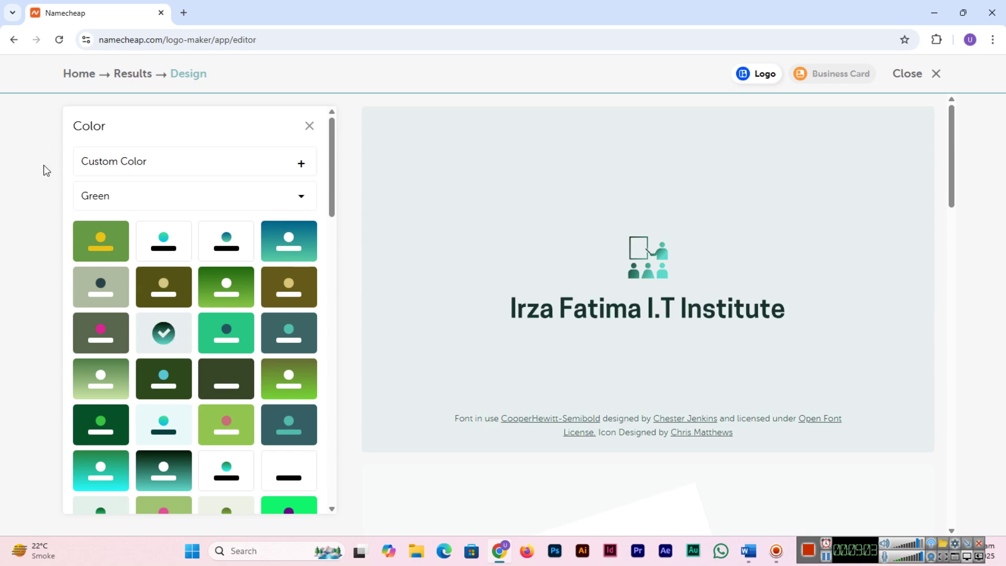
# Step: Make the logo name text teal in the custom colour editor and save the palette
pyautogui.click(220, 168)
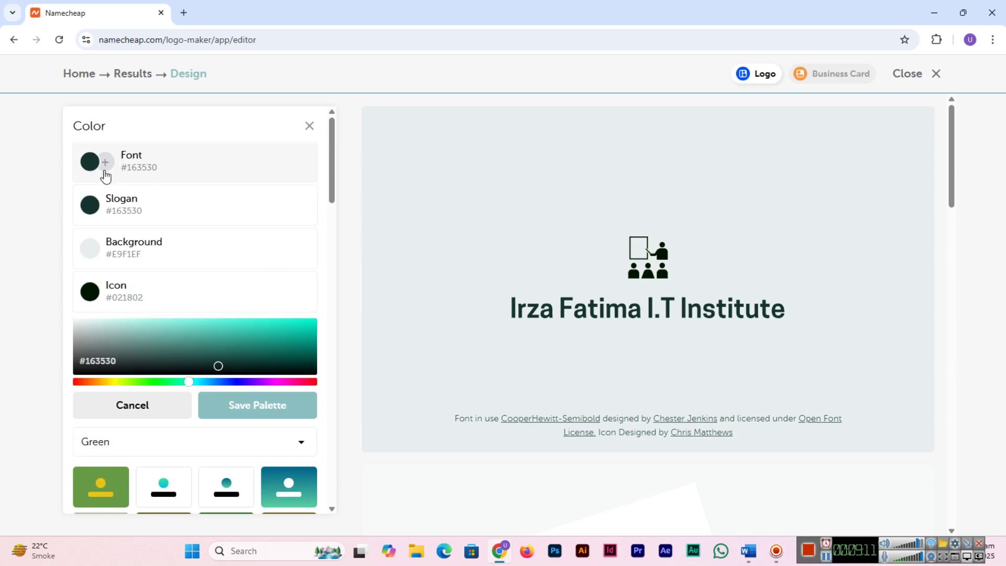
pyautogui.moveTo(217, 351)
pyautogui.mouseDown()
pyautogui.moveTo(232, 333)
pyautogui.moveTo(233, 352)
pyautogui.moveTo(227, 332)
pyautogui.moveTo(220, 353)
pyautogui.mouseUp()
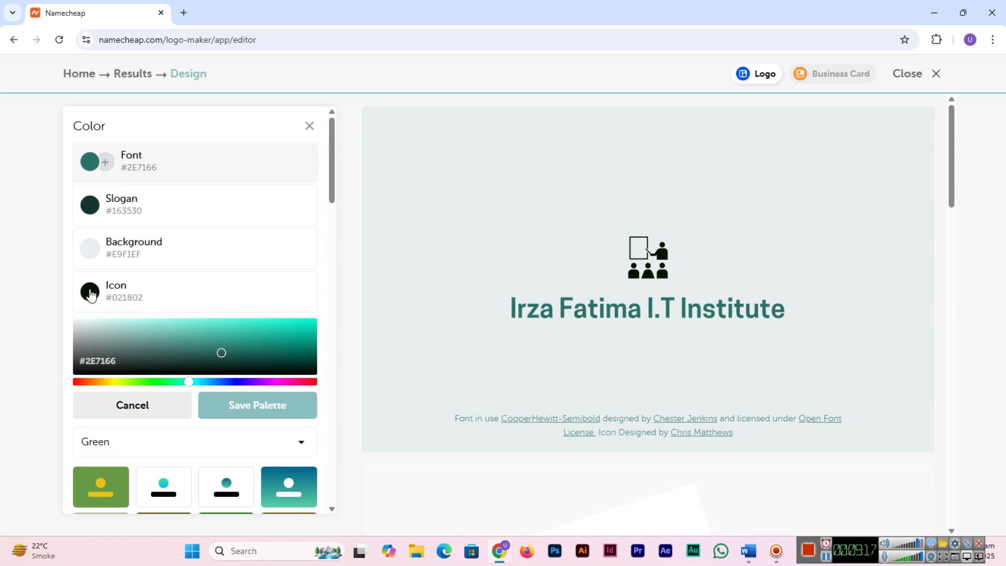
pyautogui.click(245, 413)
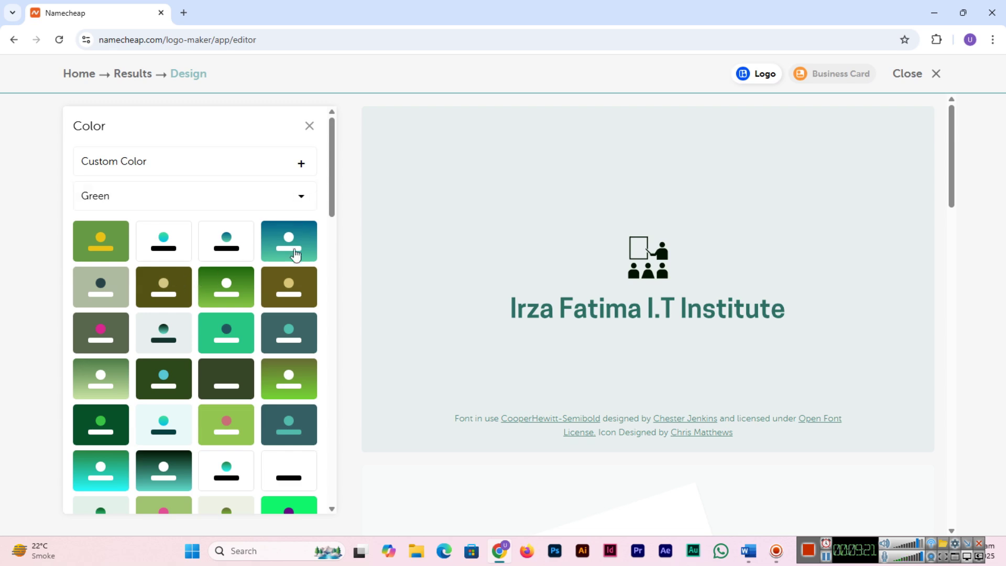
pyautogui.scroll(-15, 303, 239)
pyautogui.scroll(15, 296, 295)
# Step: Switch to the Purple palette family and apply the white background, blue icon, black text scheme
pyautogui.click(299, 202)
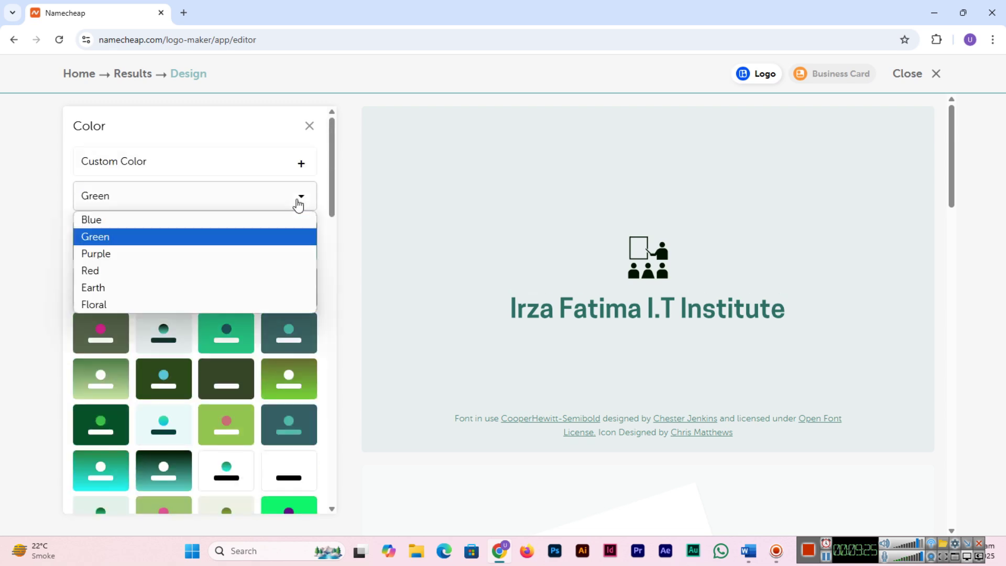
pyautogui.click(203, 253)
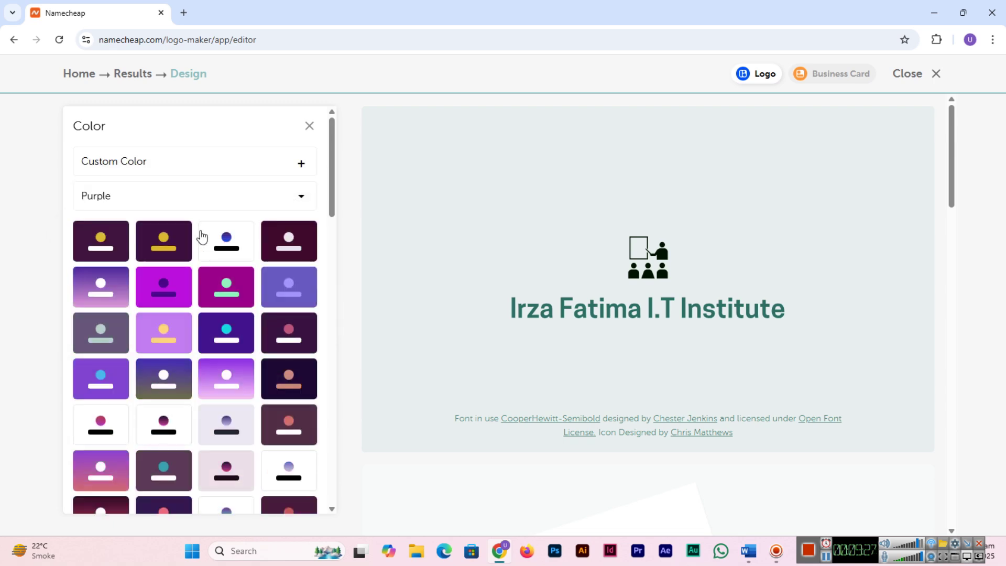
pyautogui.click(187, 208)
pyautogui.click(187, 206)
pyautogui.click(227, 291)
pyautogui.click(170, 291)
pyautogui.click(220, 293)
pyautogui.click(108, 297)
pyautogui.click(236, 252)
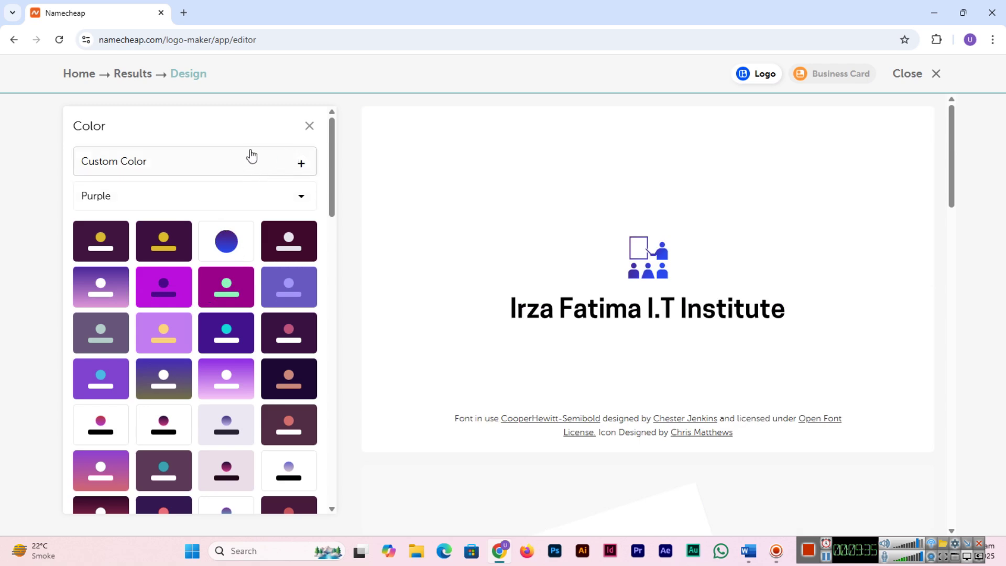
pyautogui.click(312, 129)
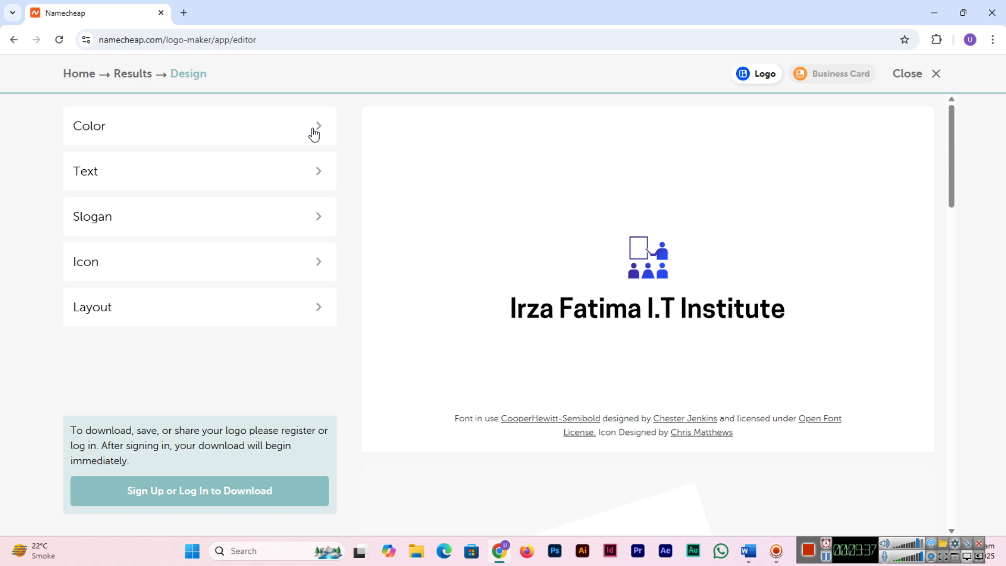
# Step: Switch the logo name font to CooperHewitt-Bold, then glance at the slogan settings
pyautogui.click(186, 176)
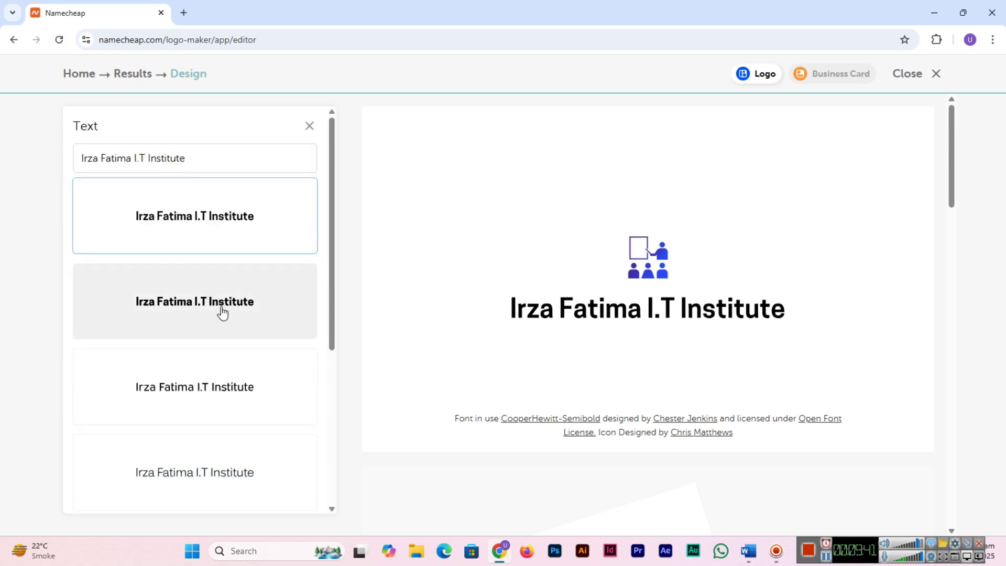
pyautogui.click(223, 310)
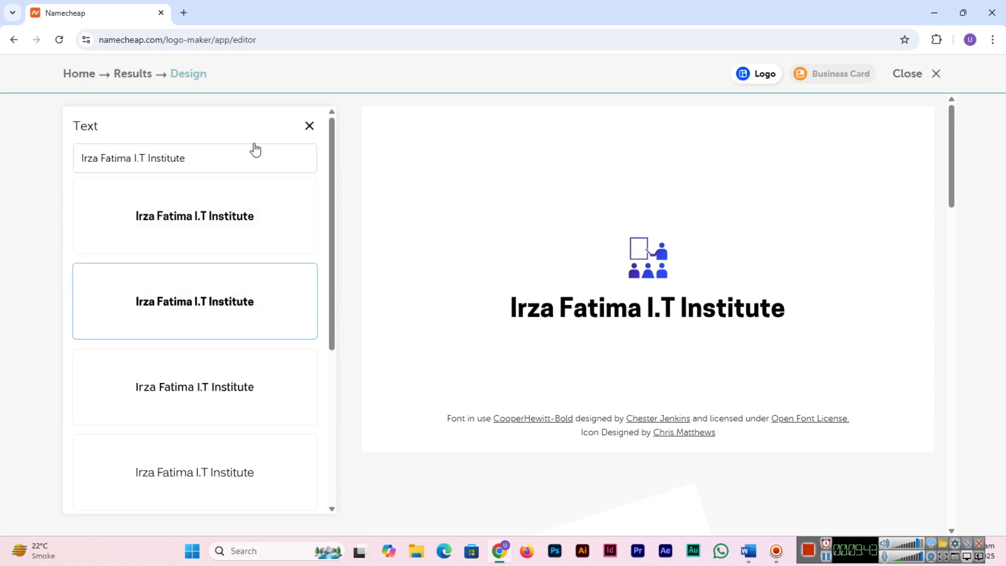
pyautogui.click(308, 127)
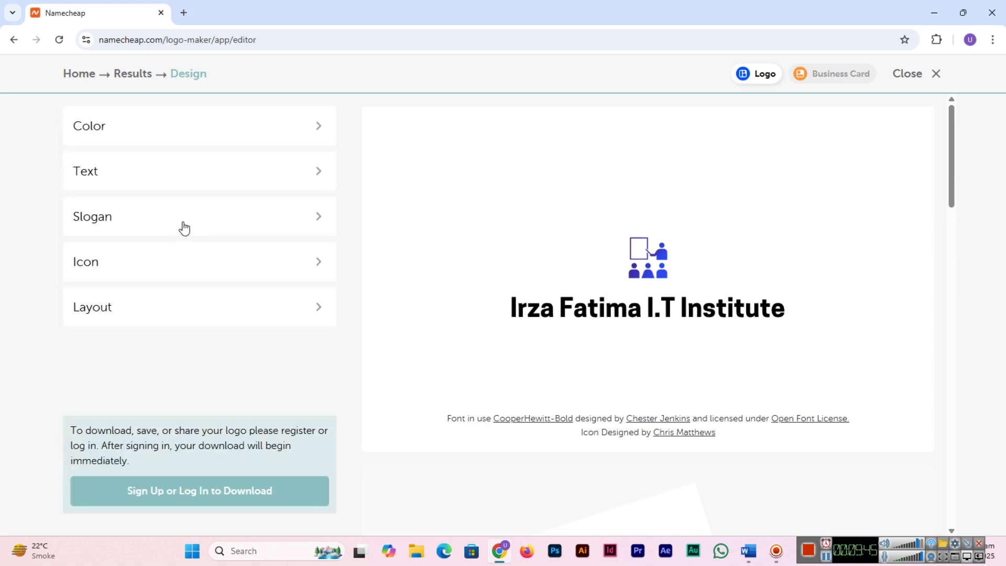
pyautogui.click(184, 225)
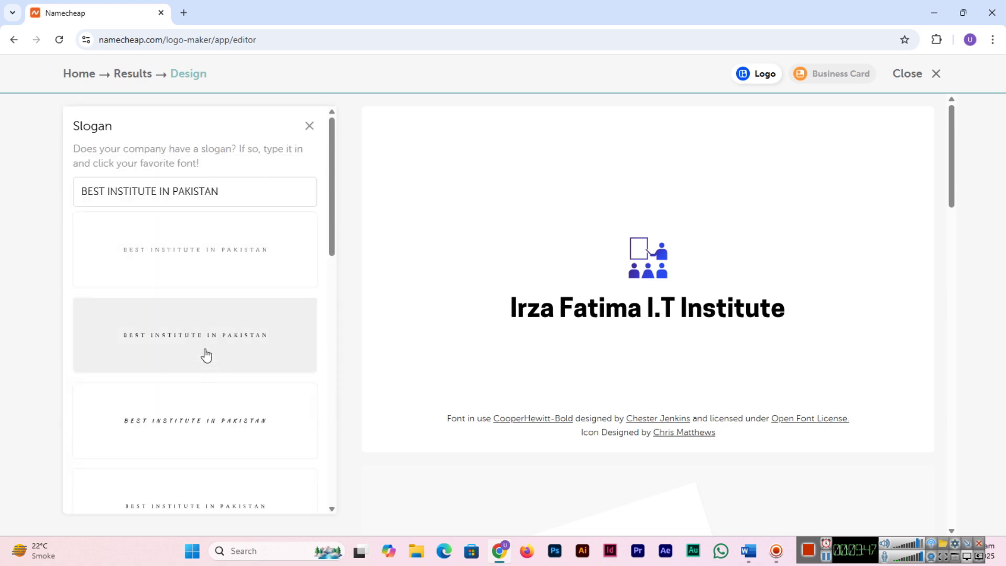
pyautogui.click(310, 127)
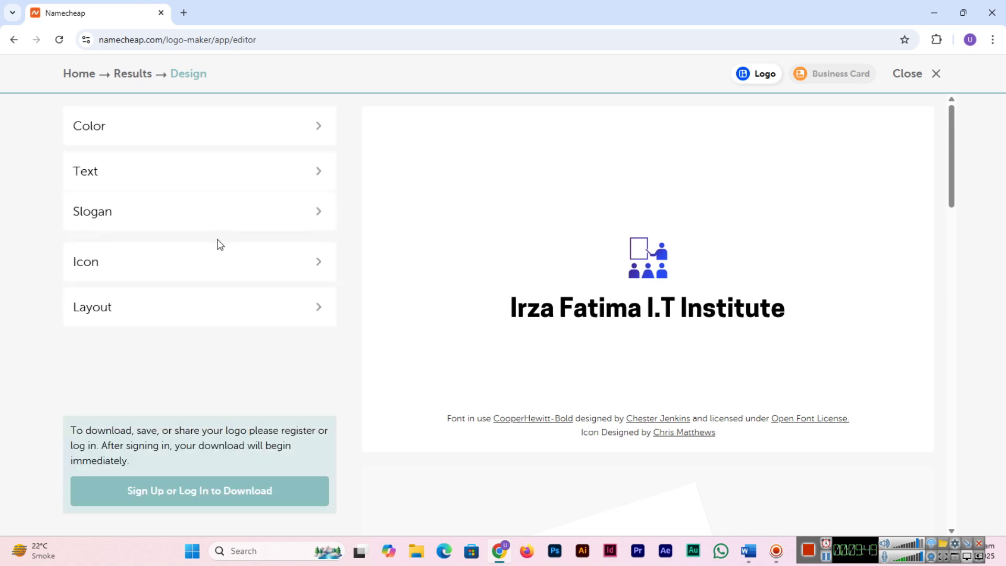
# Step: Preview several layouts and settle on the third layout option
pyautogui.click(184, 316)
pyautogui.scroll(-5, 291, 340)
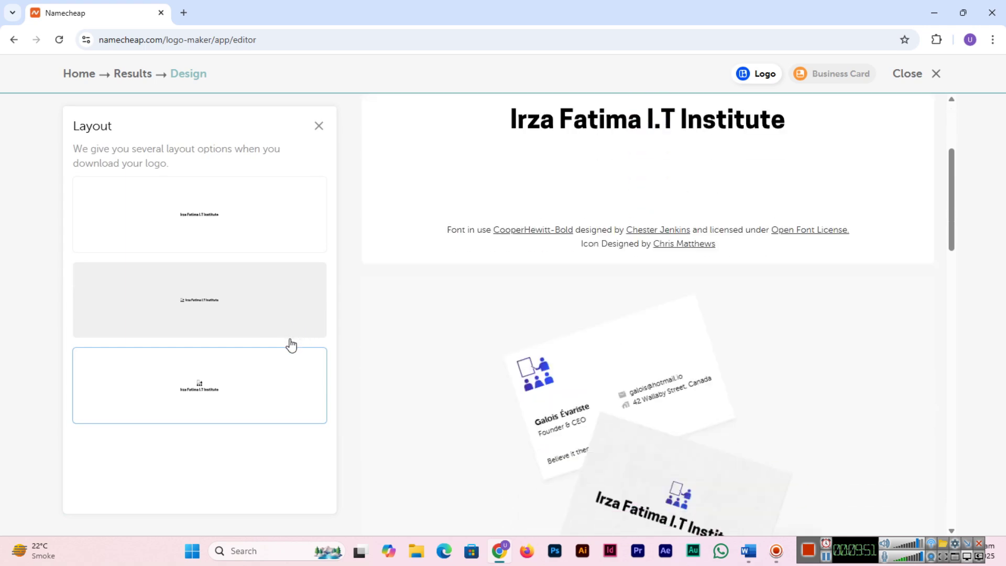
pyautogui.click(225, 310)
pyautogui.click(210, 239)
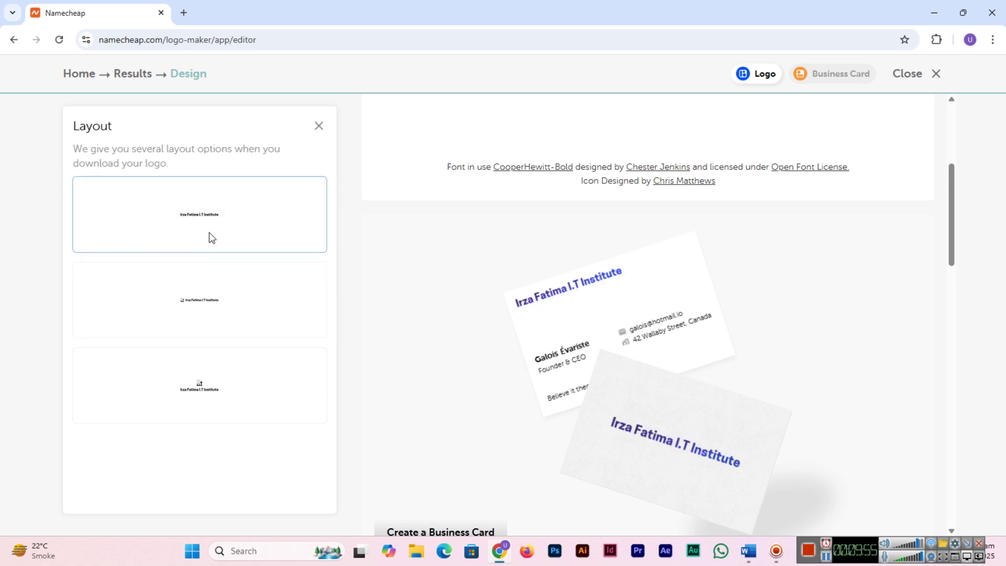
pyautogui.click(207, 287)
pyautogui.click(190, 395)
pyautogui.click(318, 127)
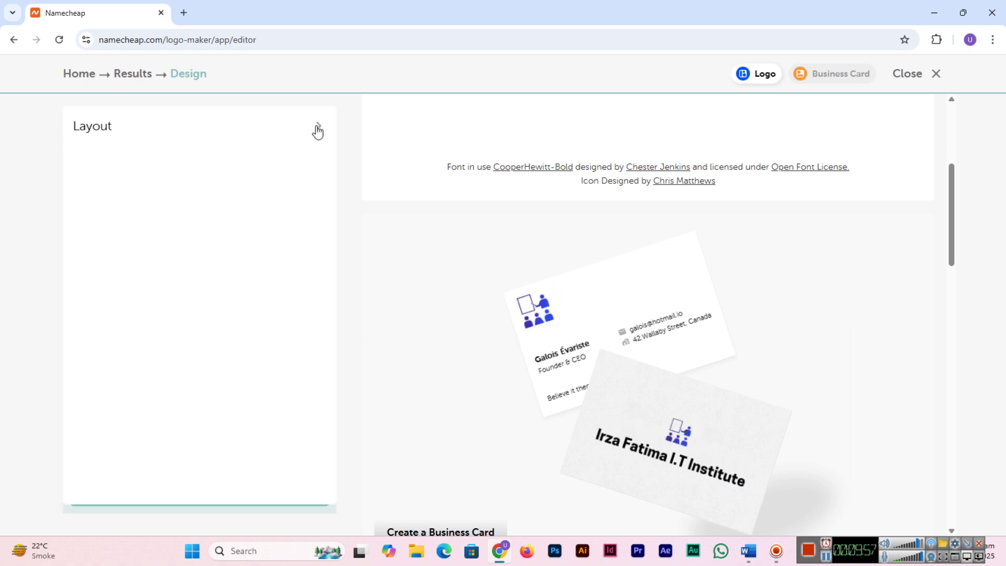
# Step: Check the colour options and scroll through the business card mockup
pyautogui.click(224, 140)
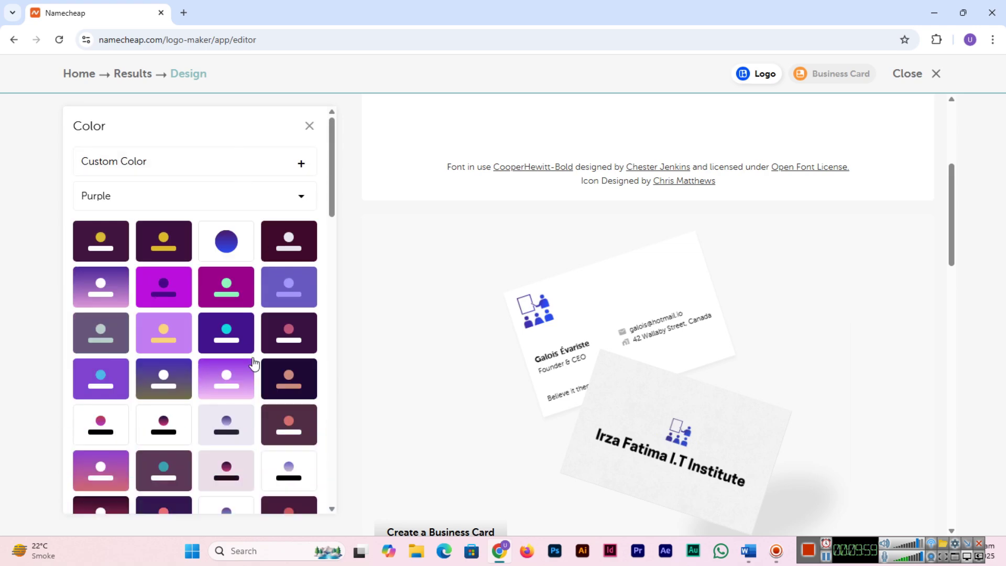
pyautogui.click(309, 126)
pyautogui.scroll(-3, 767, 338)
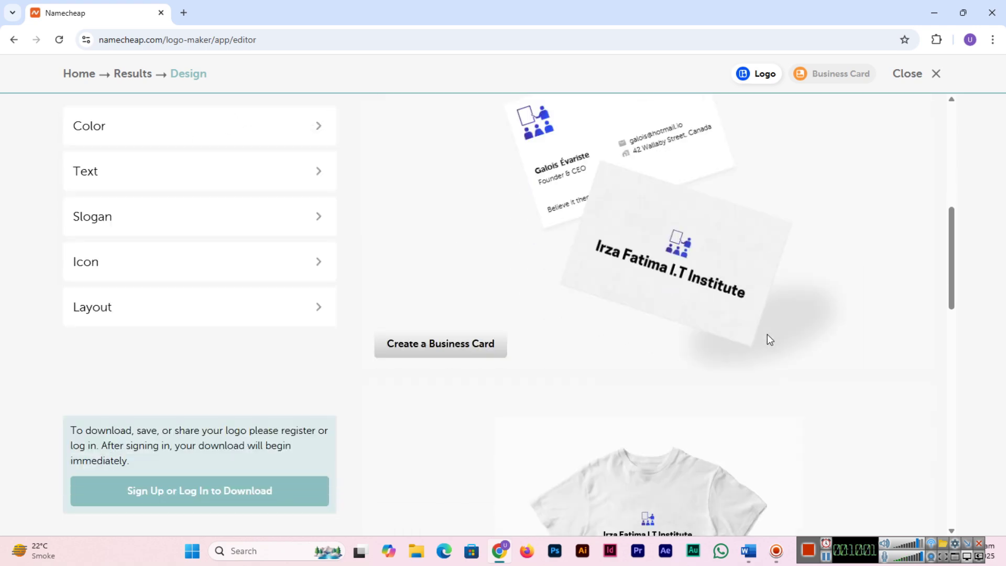
pyautogui.scroll(-2, 765, 339)
pyautogui.scroll(4, 467, 241)
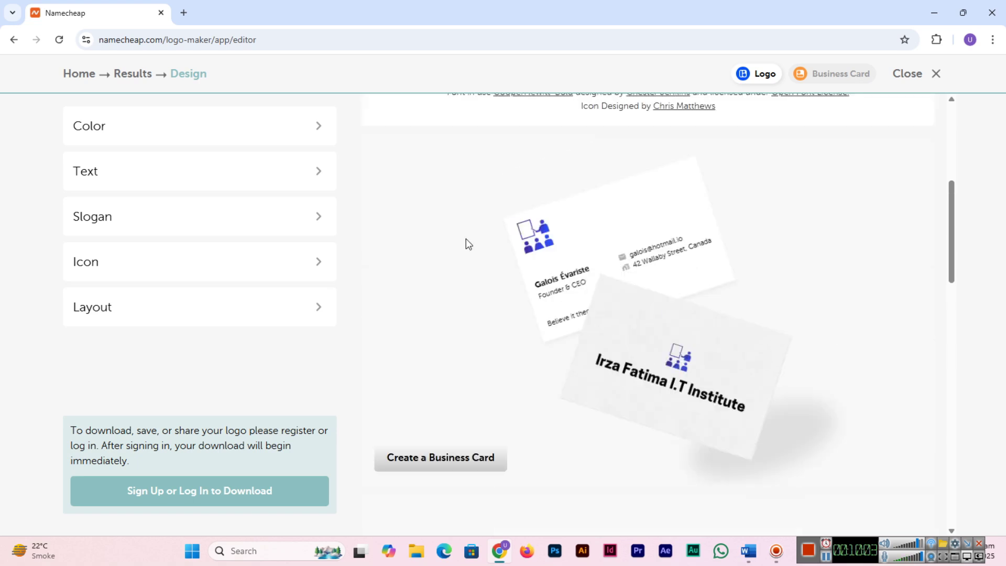
# Step: Close the logo editor without saving and return to the grid of generated logos
pyautogui.click(145, 77)
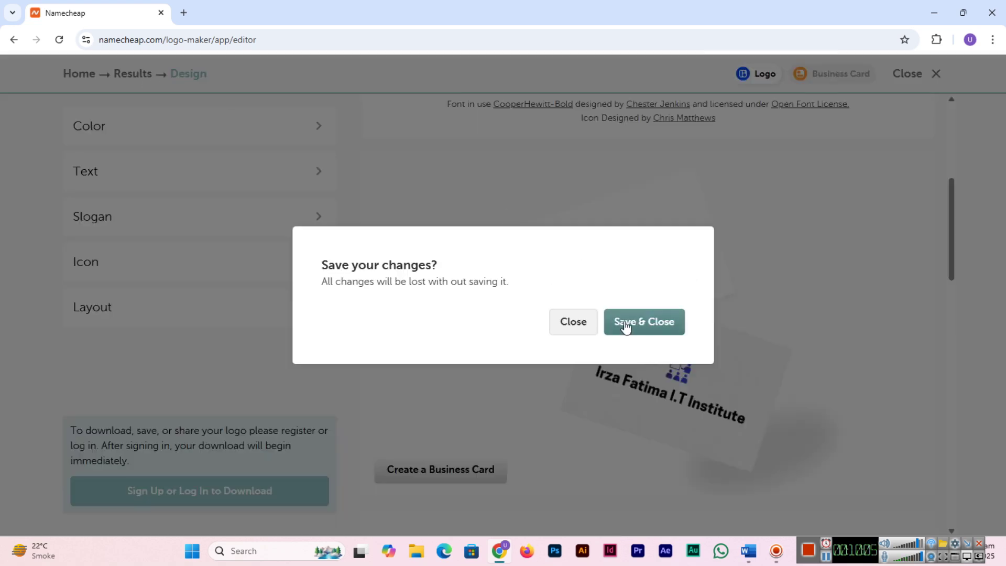
pyautogui.click(588, 327)
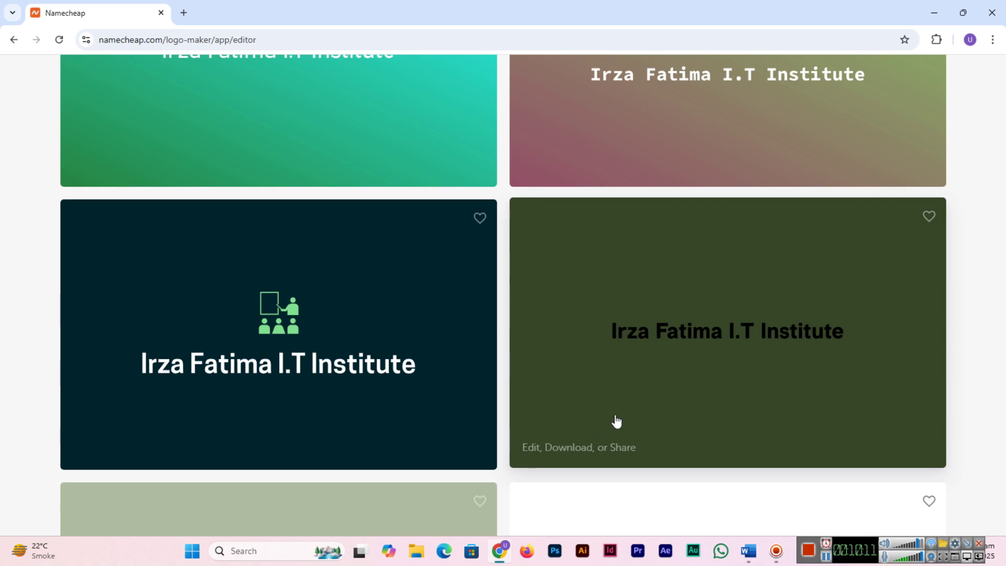
pyautogui.click(516, 41)
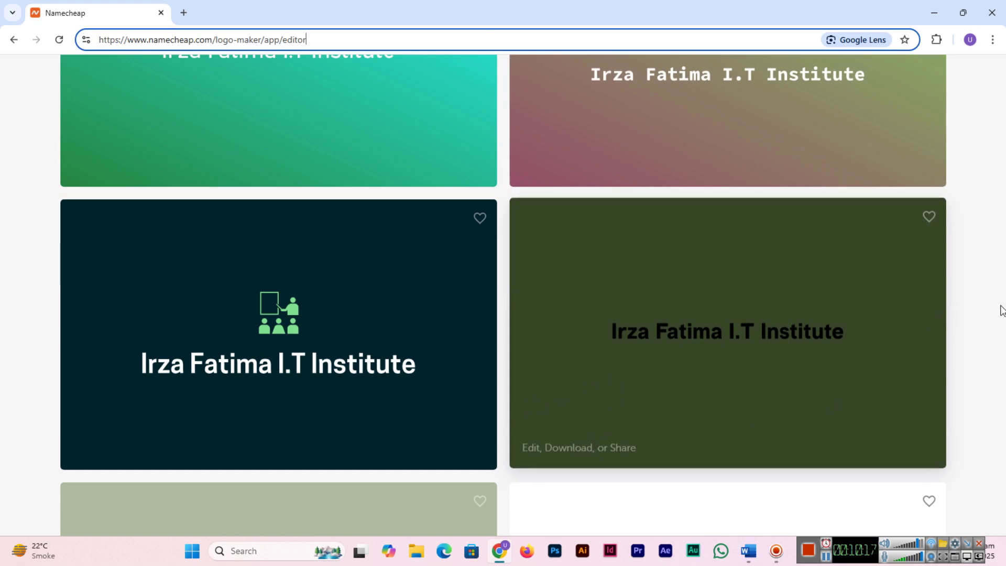
pyautogui.click(978, 313)
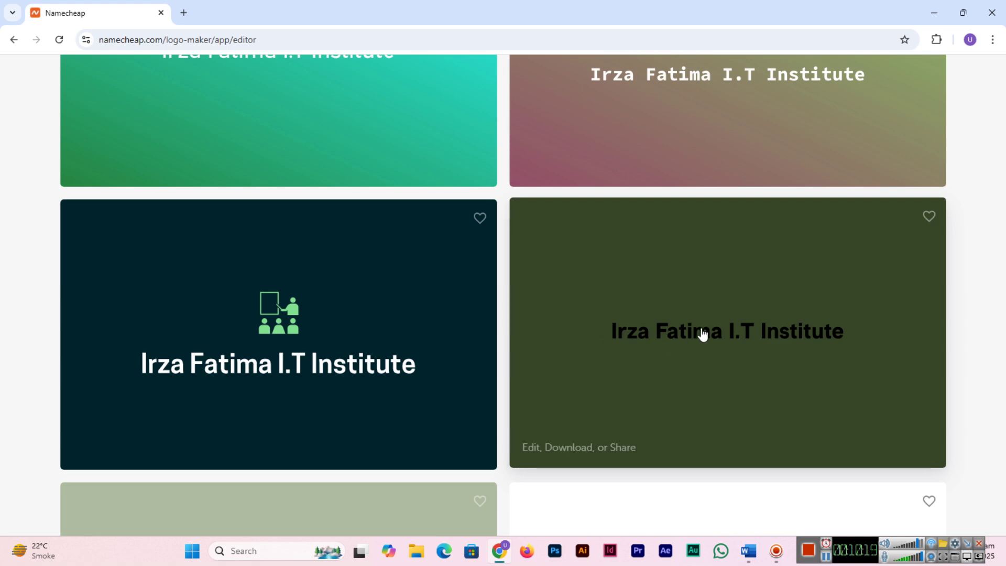
# Step: Open the dark navy logo and change its icon to a graduation cap
pyautogui.click(298, 356)
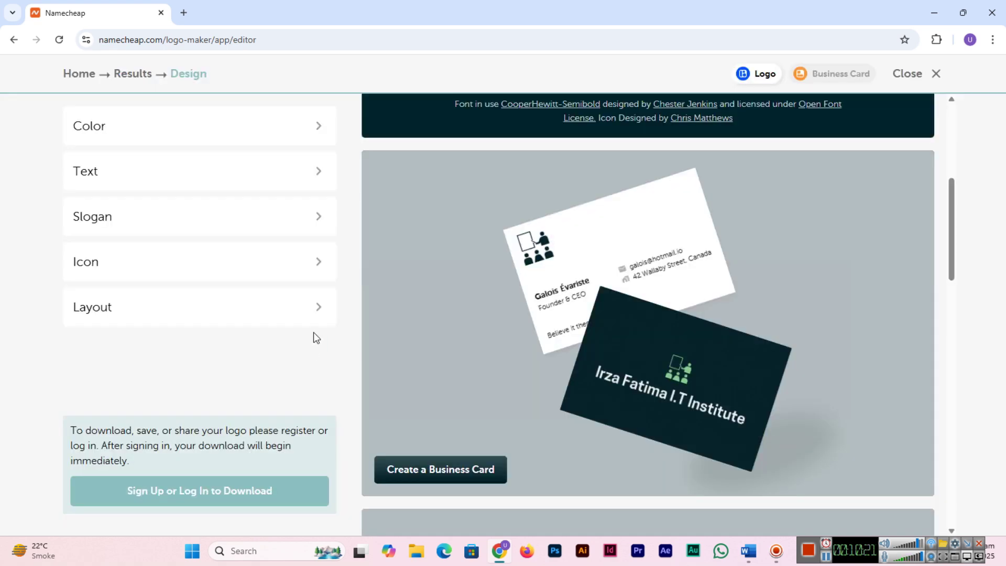
pyautogui.click(155, 272)
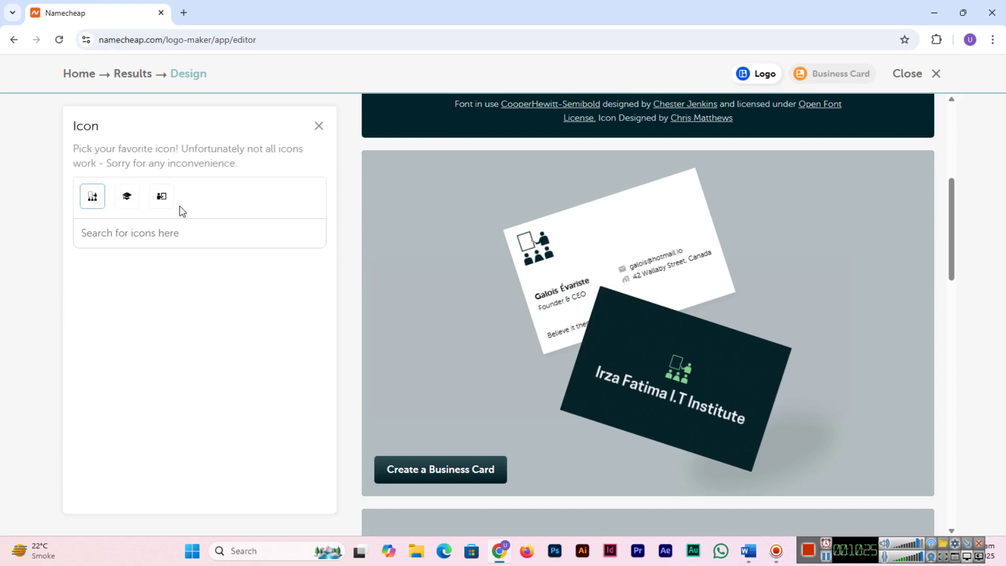
pyautogui.click(127, 200)
pyautogui.click(162, 198)
pyautogui.scroll(6, 505, 416)
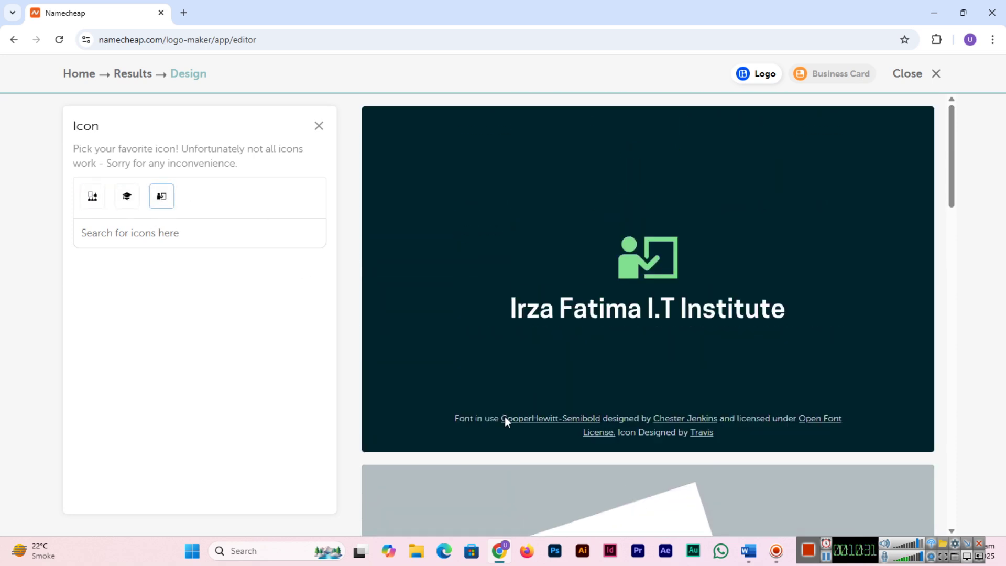
pyautogui.click(127, 198)
# Step: Compare the first and presenter-at-board icons, keeping the graduation cap
pyautogui.click(105, 199)
pyautogui.scroll(-12, 622, 367)
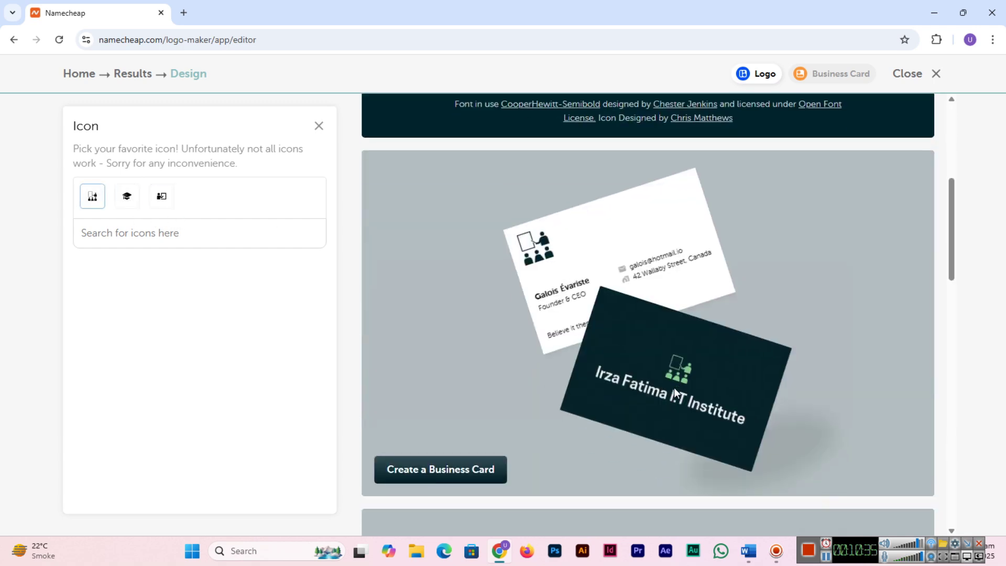
pyautogui.click(161, 197)
pyautogui.click(128, 198)
pyautogui.scroll(-2, 602, 389)
pyautogui.scroll(-7, 602, 389)
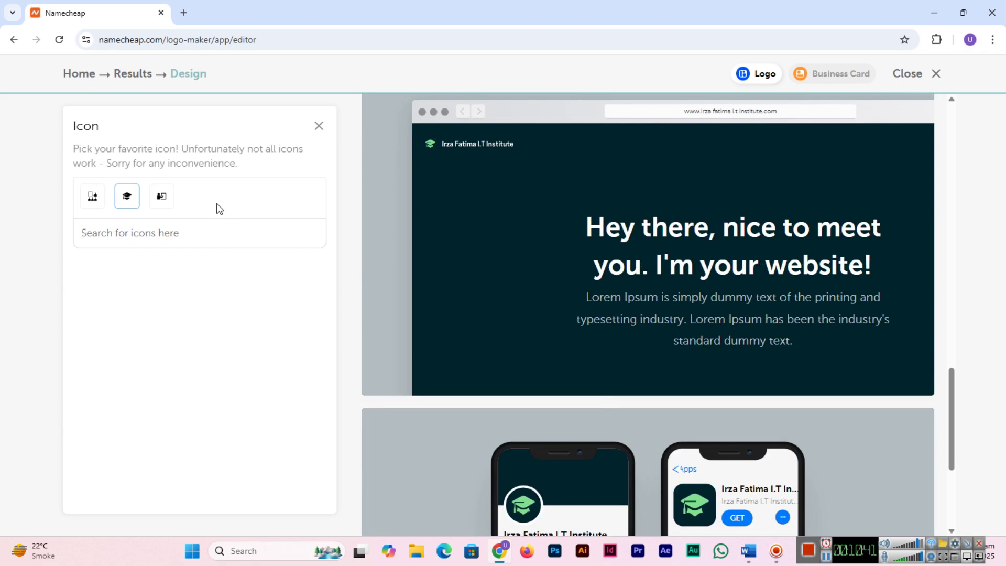
pyautogui.click(162, 203)
pyautogui.click(127, 197)
# Step: Scroll through the website and business-card mockups, then close the Icon panel
pyautogui.scroll(-4, 523, 319)
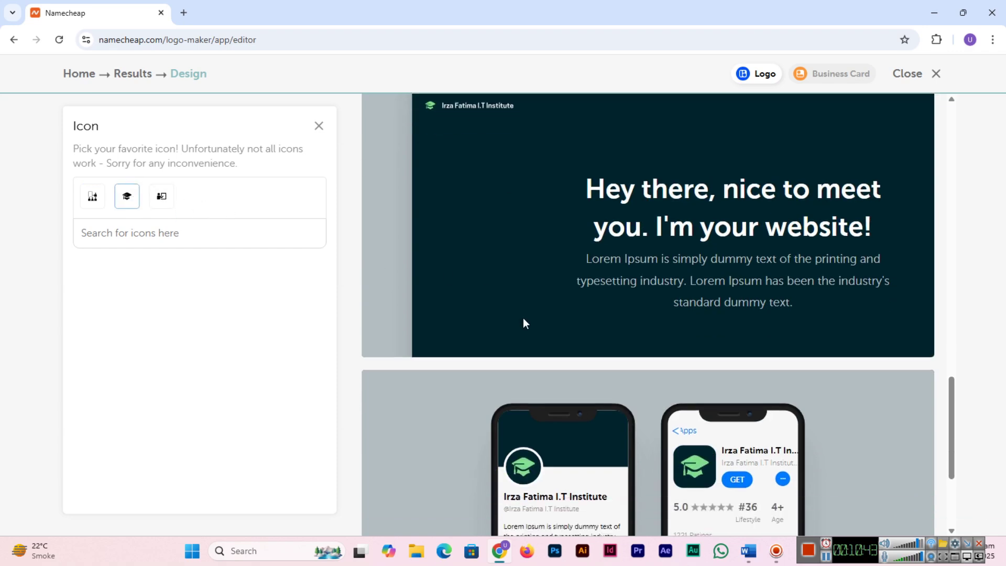
pyautogui.scroll(-1, 523, 317)
pyautogui.scroll(6, 99, 322)
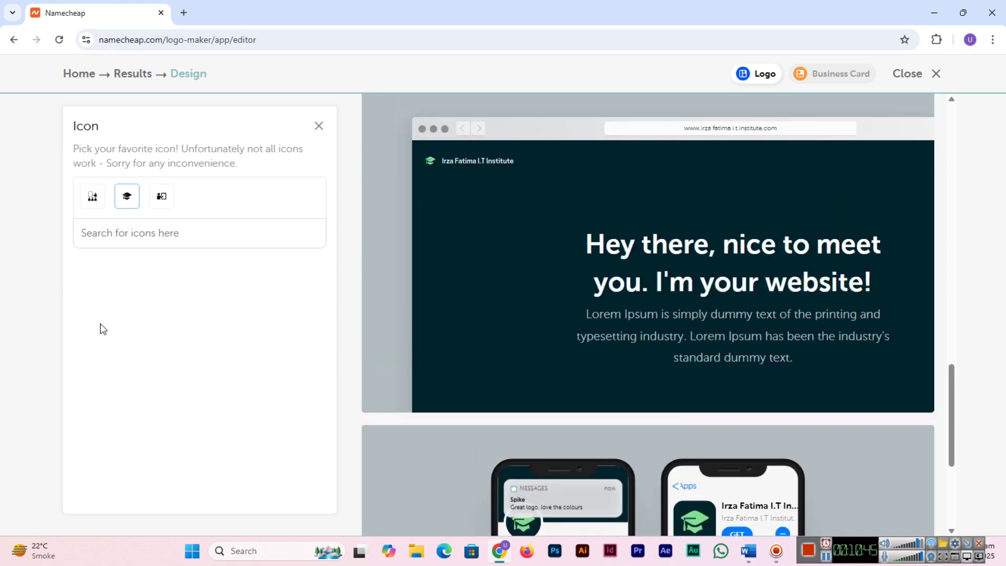
pyautogui.scroll(5, 533, 282)
pyautogui.scroll(-10, 533, 281)
pyautogui.scroll(1, 532, 282)
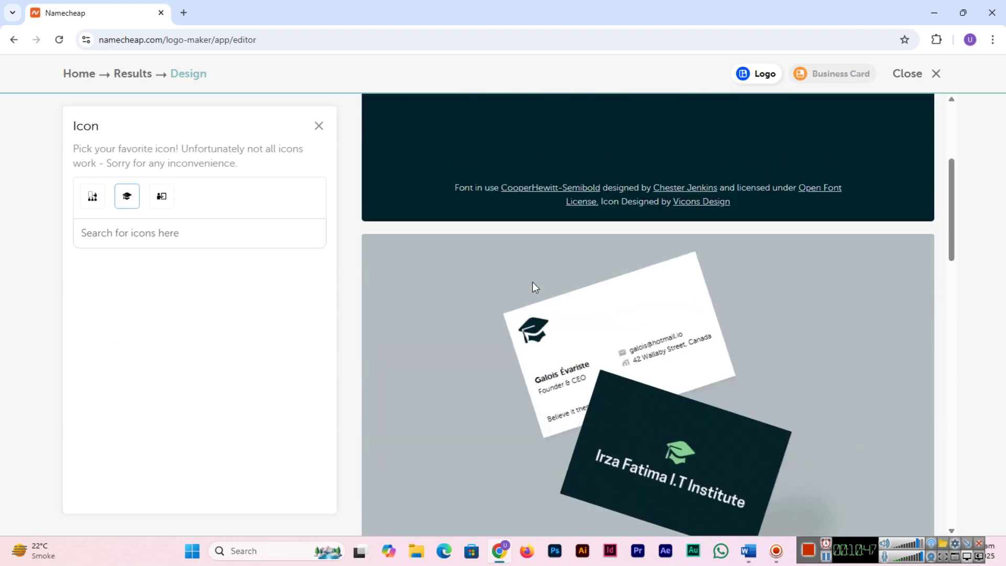
pyautogui.scroll(4, 675, 394)
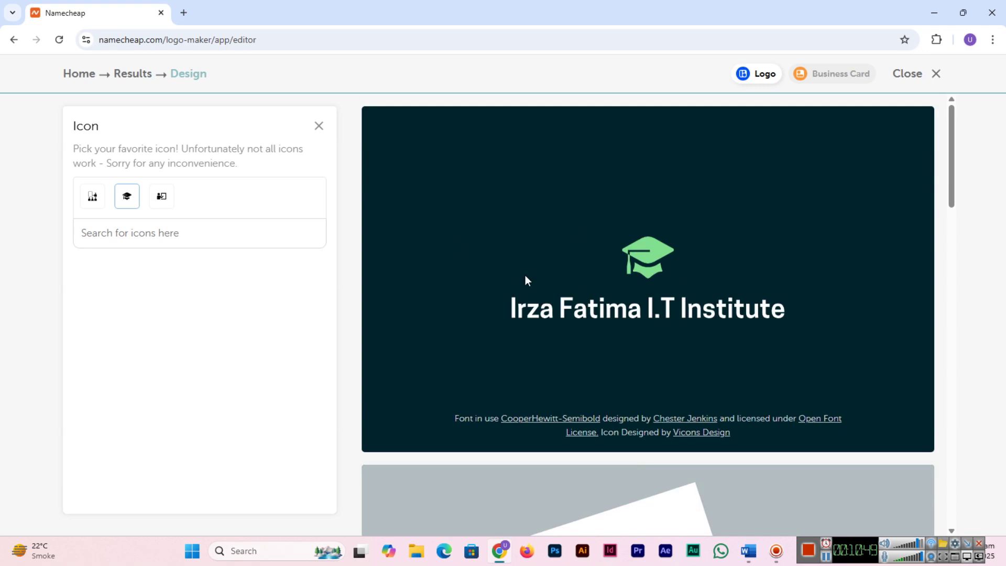
pyautogui.scroll(-5, 705, 324)
pyautogui.click(317, 127)
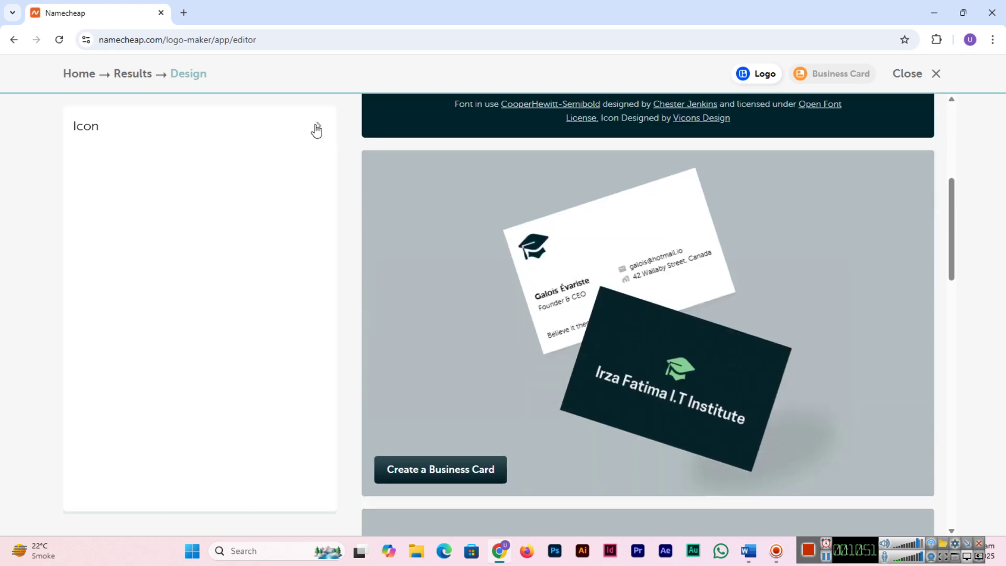
# Step: Use the third layout to stack the graduation cap above the institute name, then request the download
pyautogui.click(132, 319)
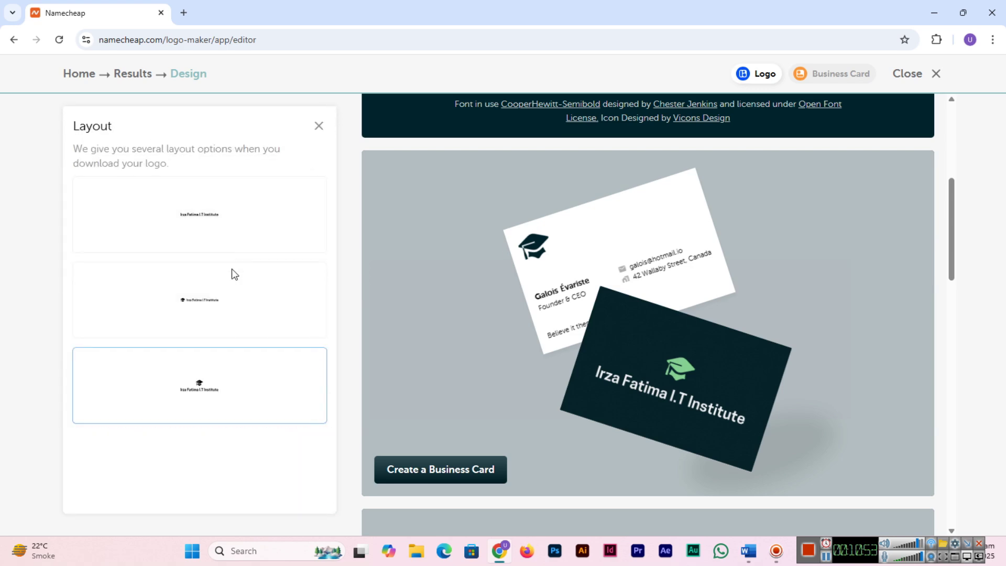
pyautogui.scroll(-5, 231, 273)
pyautogui.click(212, 300)
pyautogui.scroll(5, 247, 297)
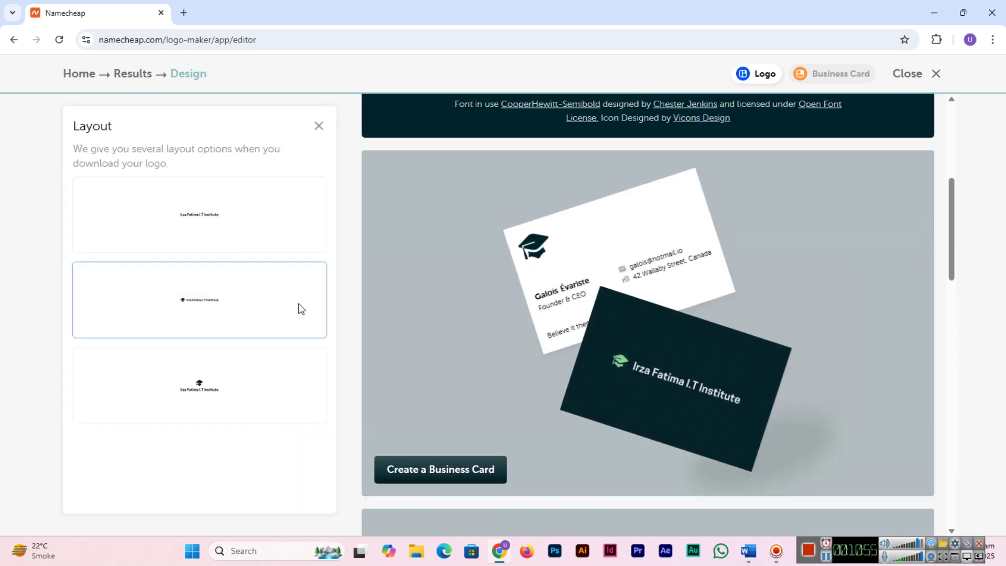
pyautogui.click(191, 384)
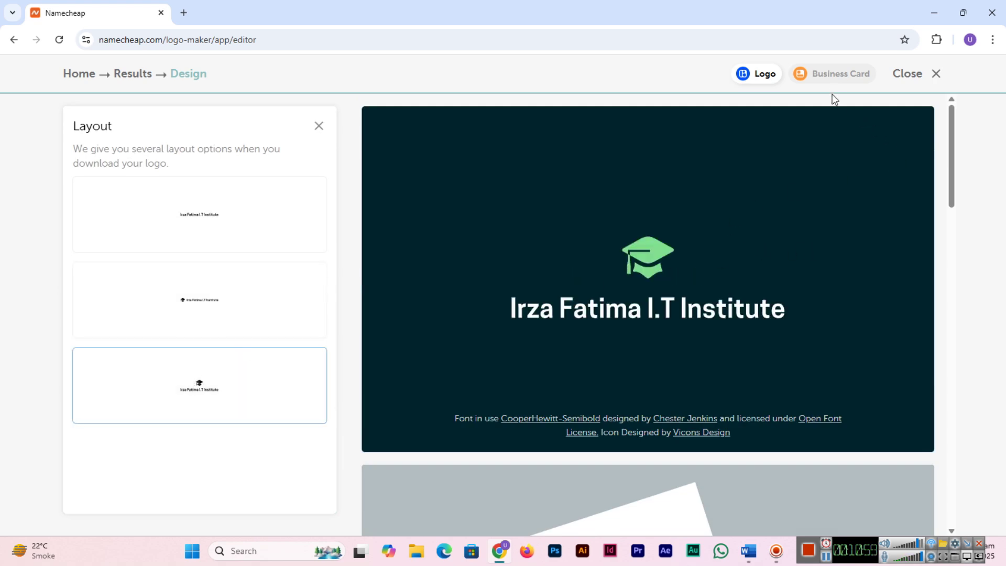
pyautogui.click(319, 126)
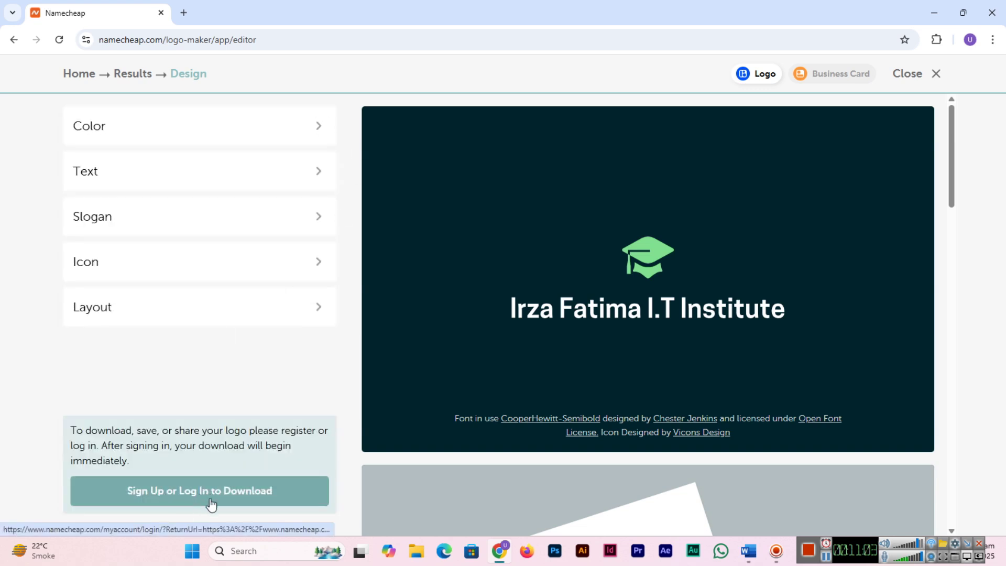
pyautogui.click(221, 502)
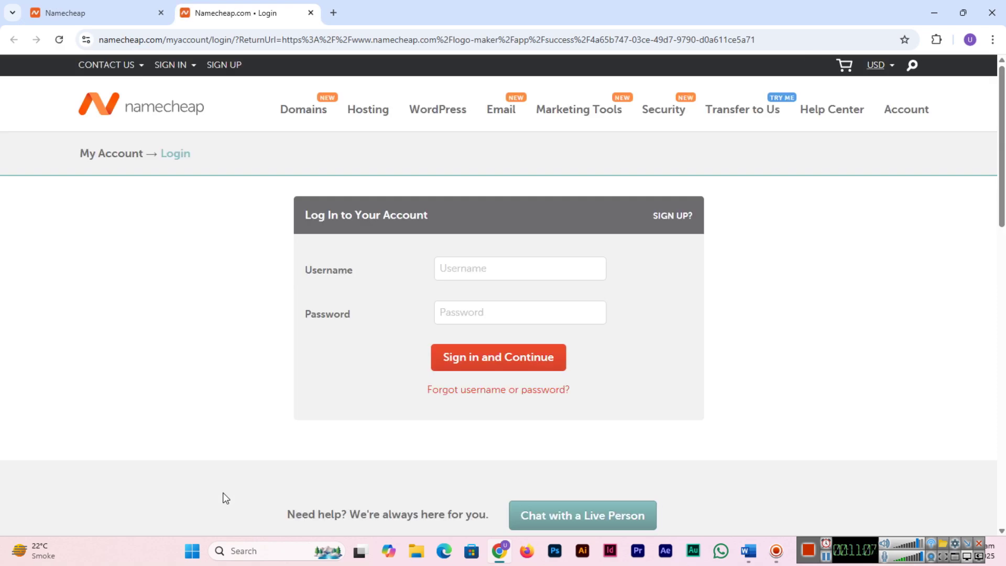
# Step: Switch to account sign-up and enter a username and a confirmed password
pyautogui.click(683, 220)
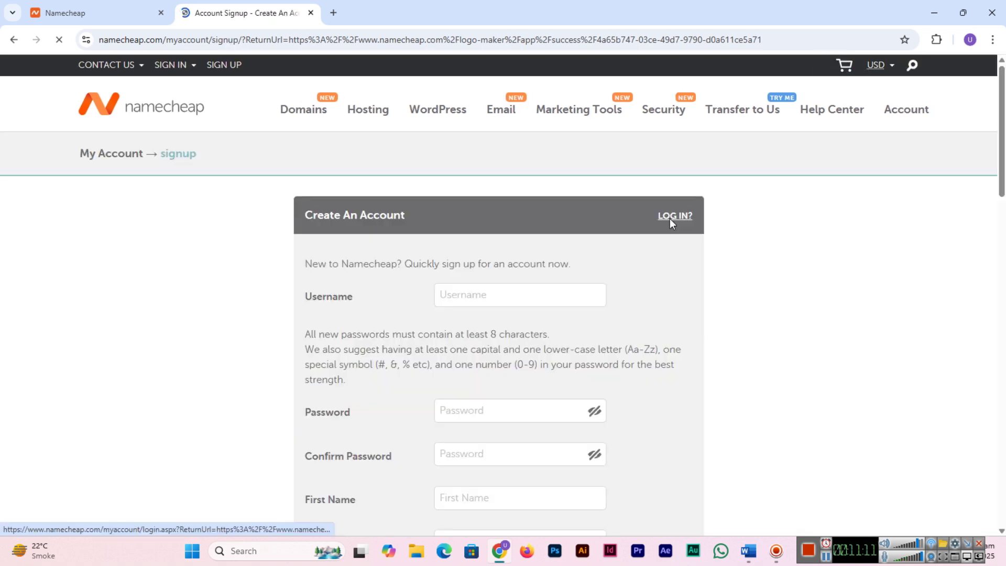
pyautogui.scroll(-3, 317, 294)
pyautogui.scroll(1, 482, 198)
pyautogui.click(492, 174)
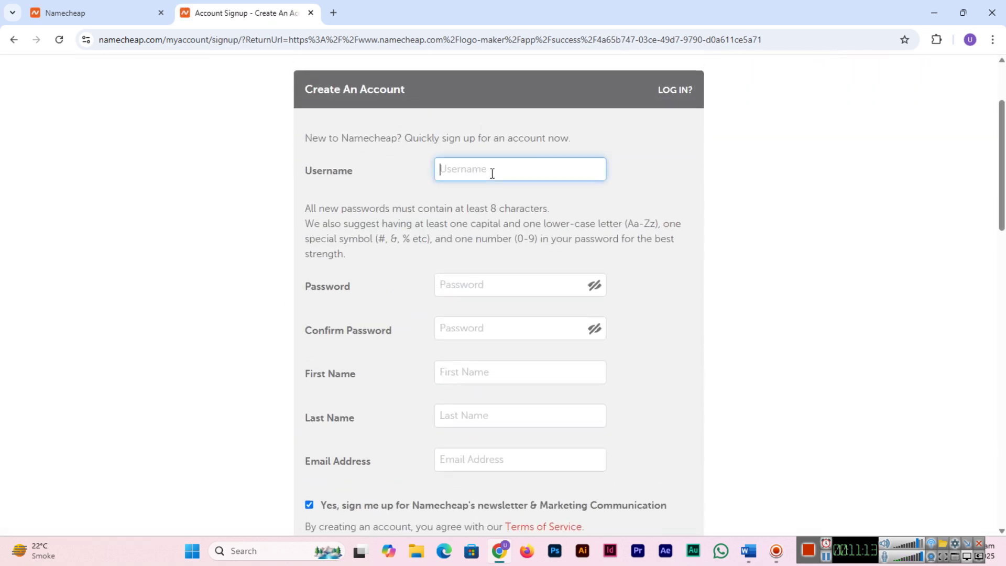
pyautogui.press('Tab')
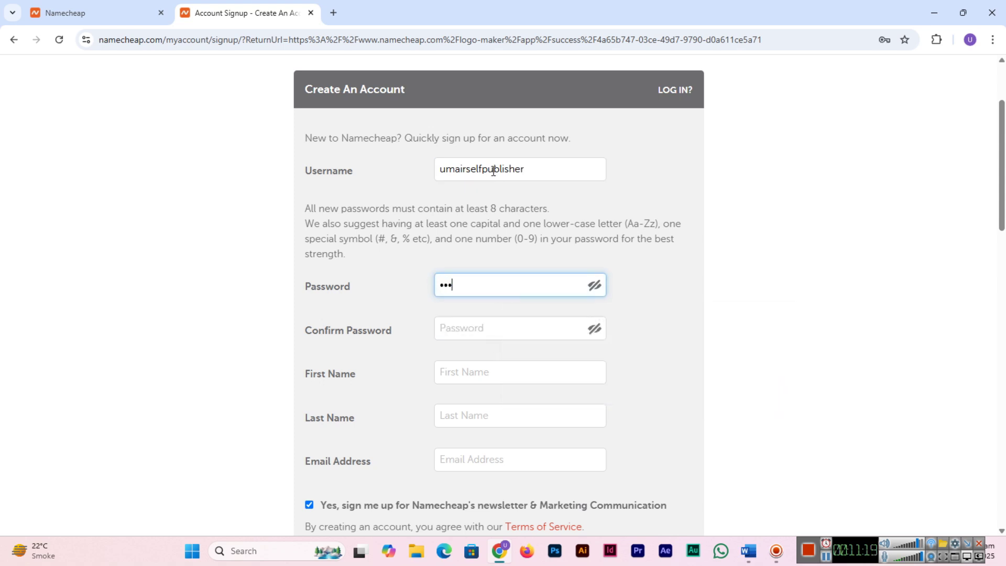
pyautogui.hotkey('ctrl', 'a')
pyautogui.press('Tab')
# Step: Fill in first name, last name and e-mail address, then submit the registration
pyautogui.press('Tab')
pyautogui.press('Tab')
pyautogui.press('Tab')
pyautogui.scroll(-3, 493, 171)
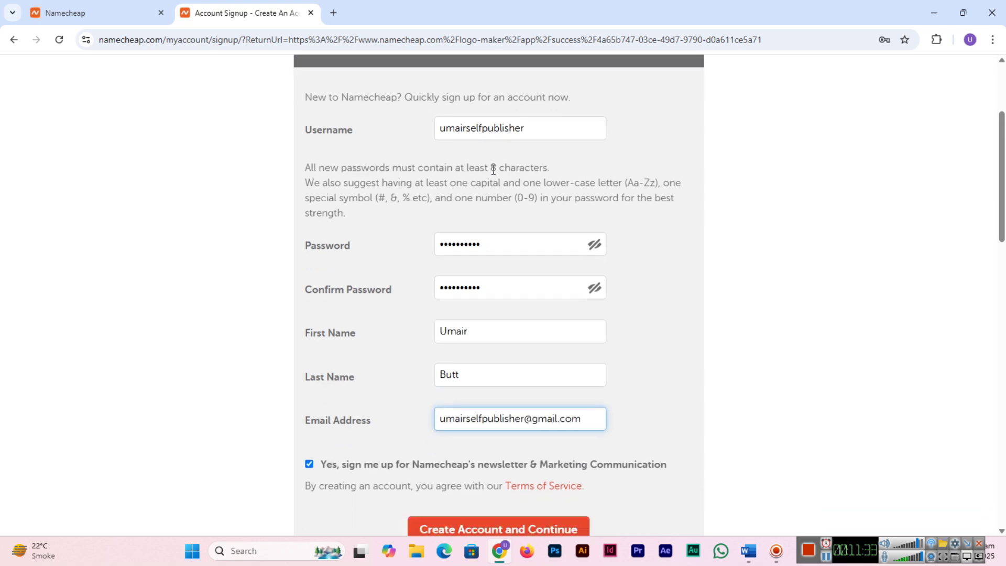
pyautogui.click(512, 449)
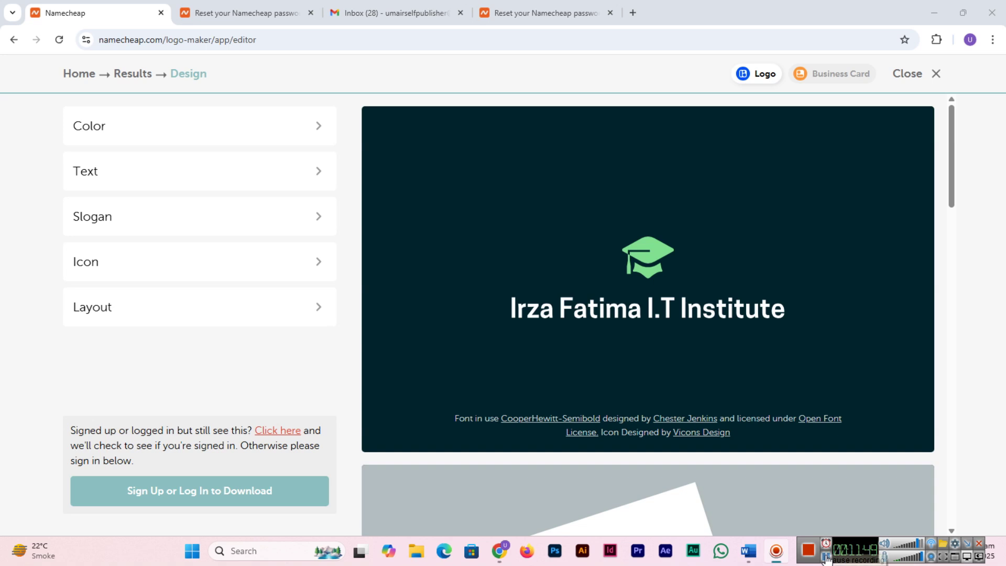
# Step: Sign in with the account username and password to start the logo download
pyautogui.click(184, 495)
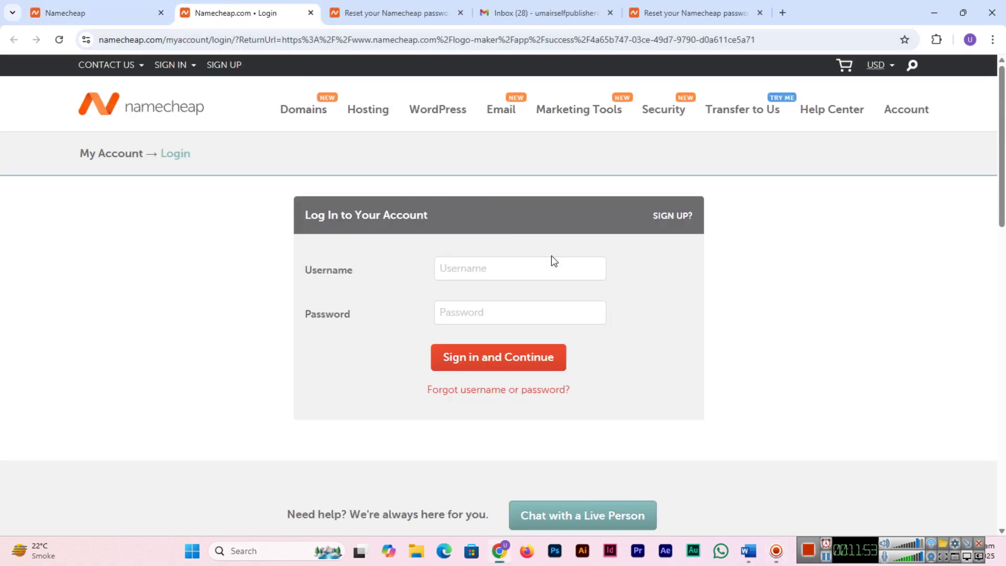
pyautogui.click(550, 262)
pyautogui.write('umairs')
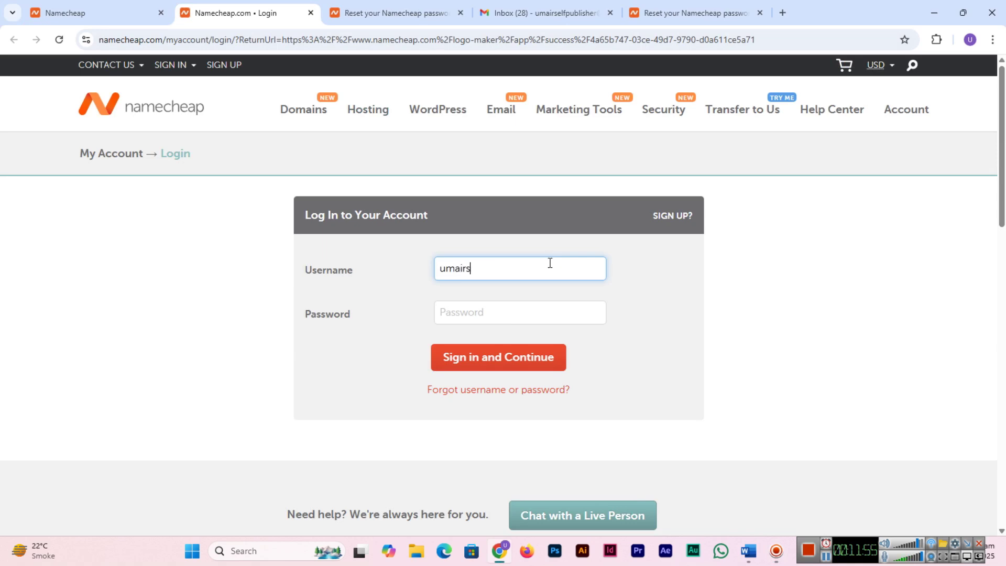
pyautogui.write('elfpublisher')
pyautogui.press('Tab')
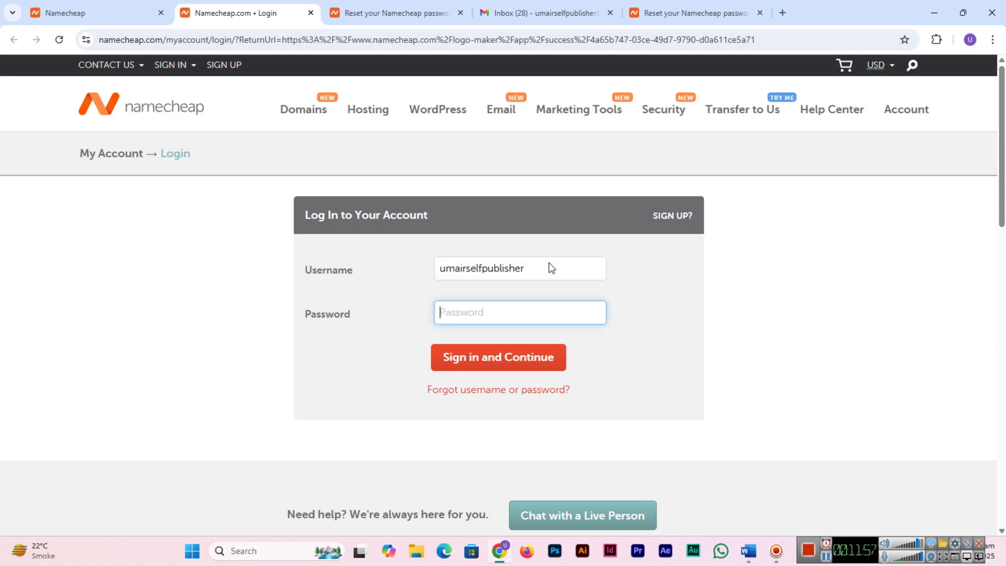
pyautogui.write('***********')
pyautogui.click(526, 356)
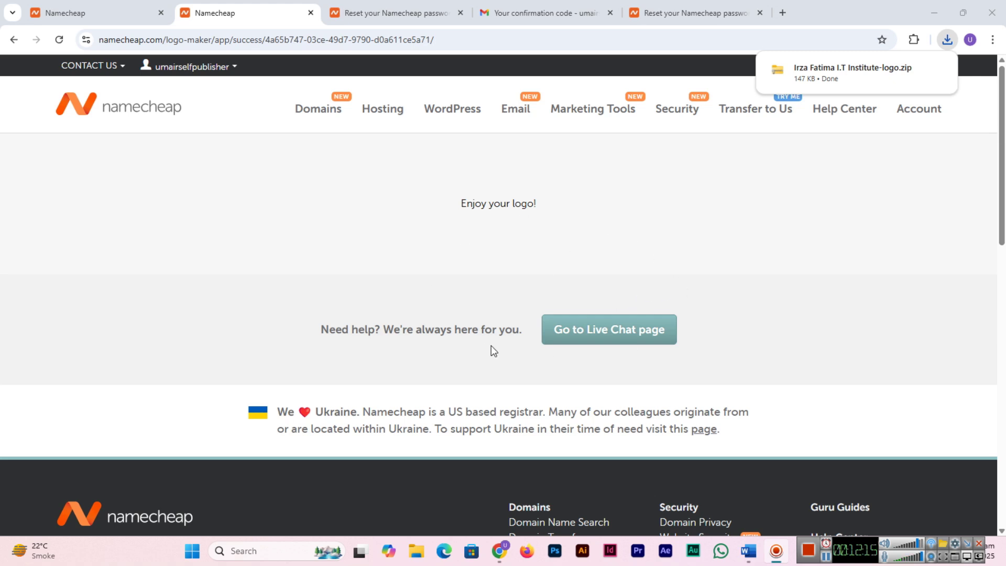
# Step: Show Irza Fatima I.T Institute-logo.zip in the Downloads folder from Chrome's downloads list
pyautogui.click(947, 39)
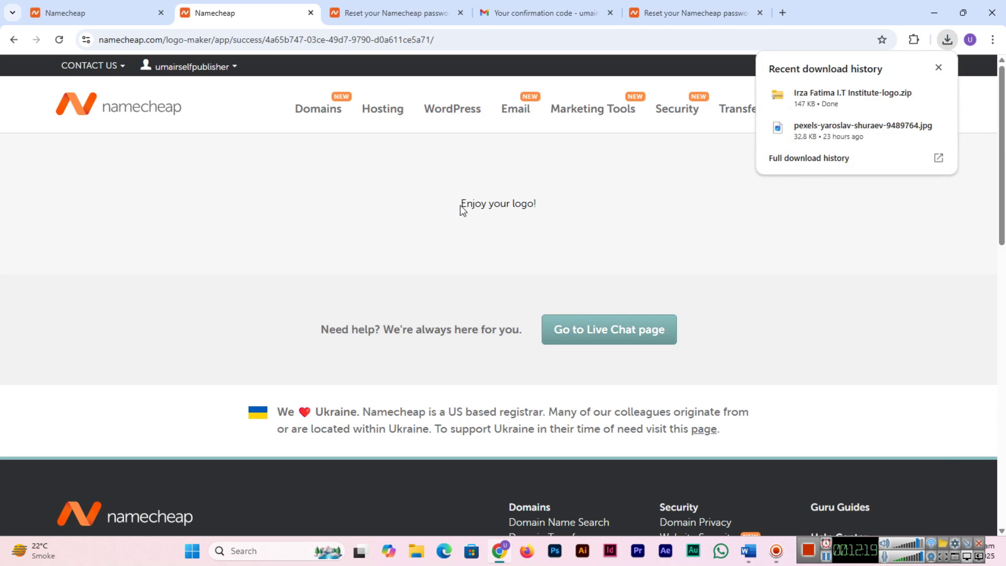
pyautogui.moveTo(946, 99)
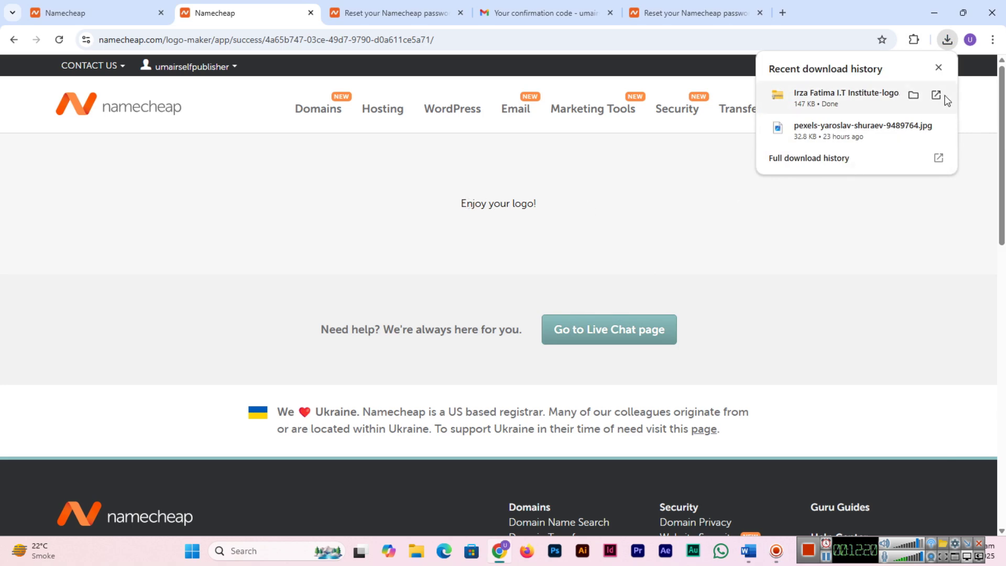
pyautogui.click(914, 96)
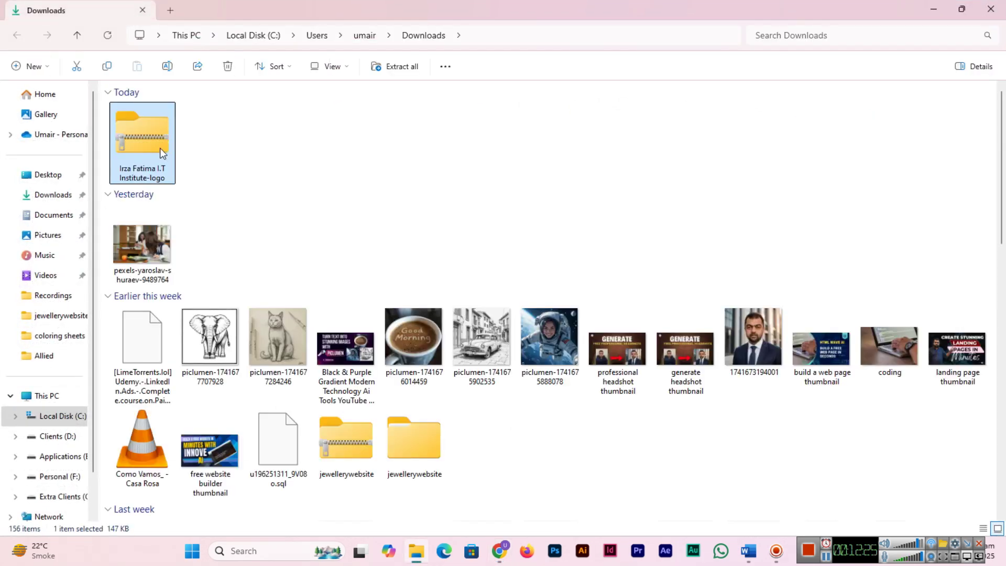
# Step: Extract all files from the logo zip and open the cover image
pyautogui.rightClick(159, 148)
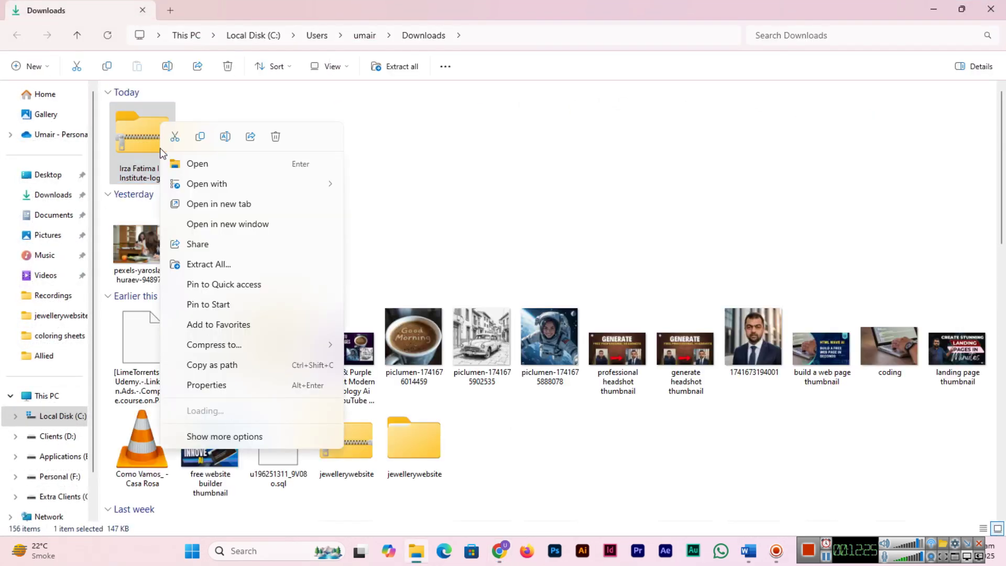
pyautogui.click(221, 265)
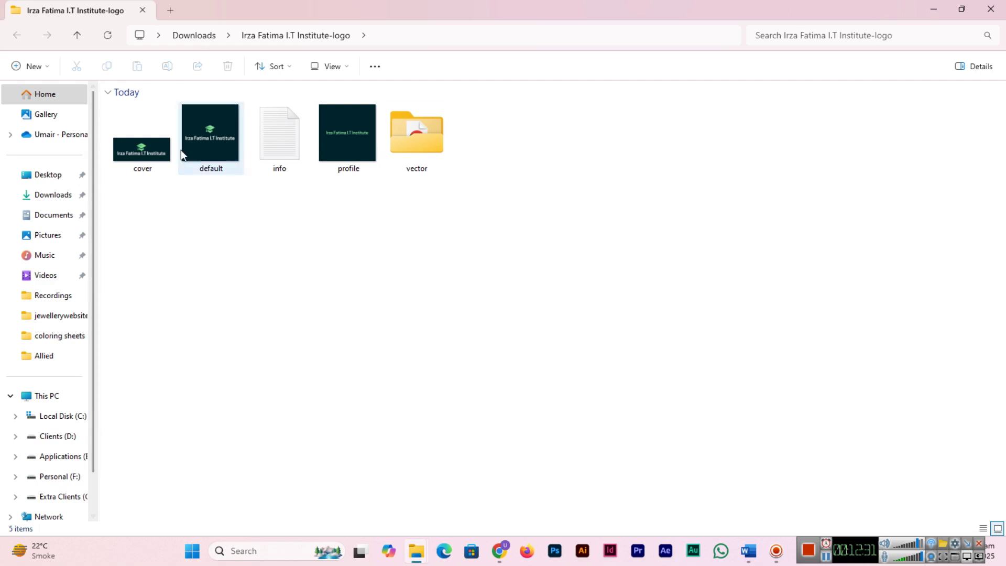
pyautogui.doubleClick(154, 158)
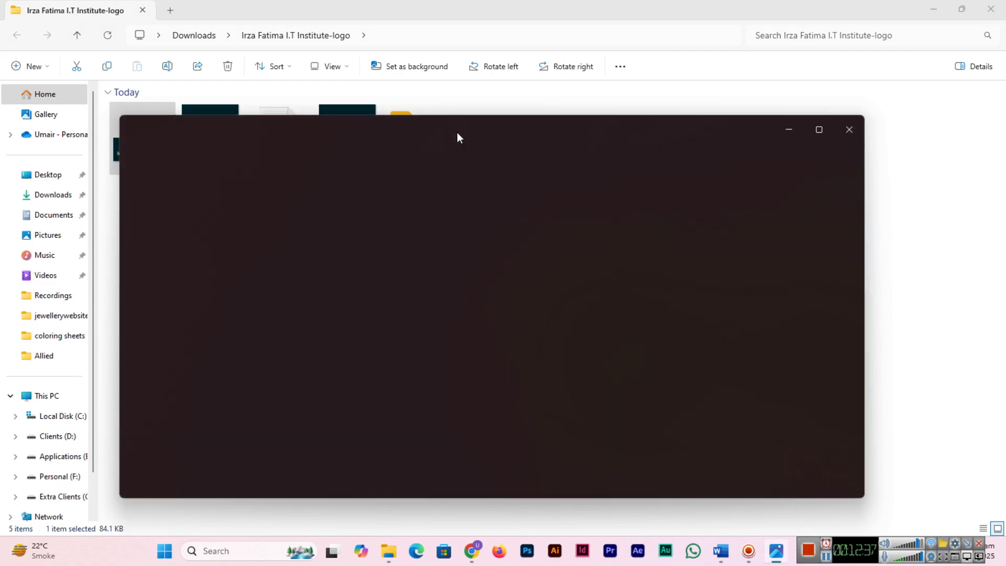
# Step: View the cover image full screen, close it, and return to Downloads
pyautogui.doubleClick(462, 125)
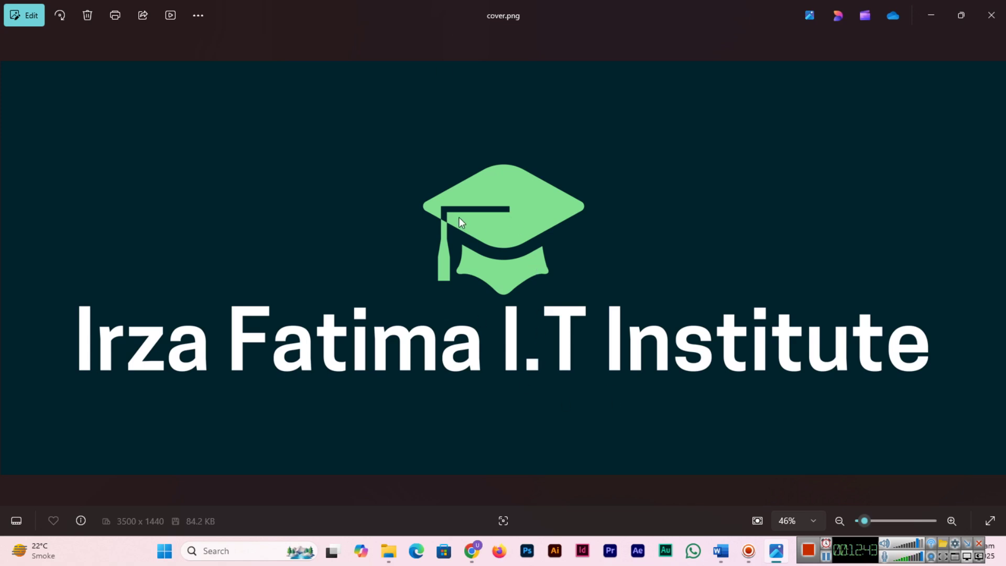
pyautogui.click(991, 15)
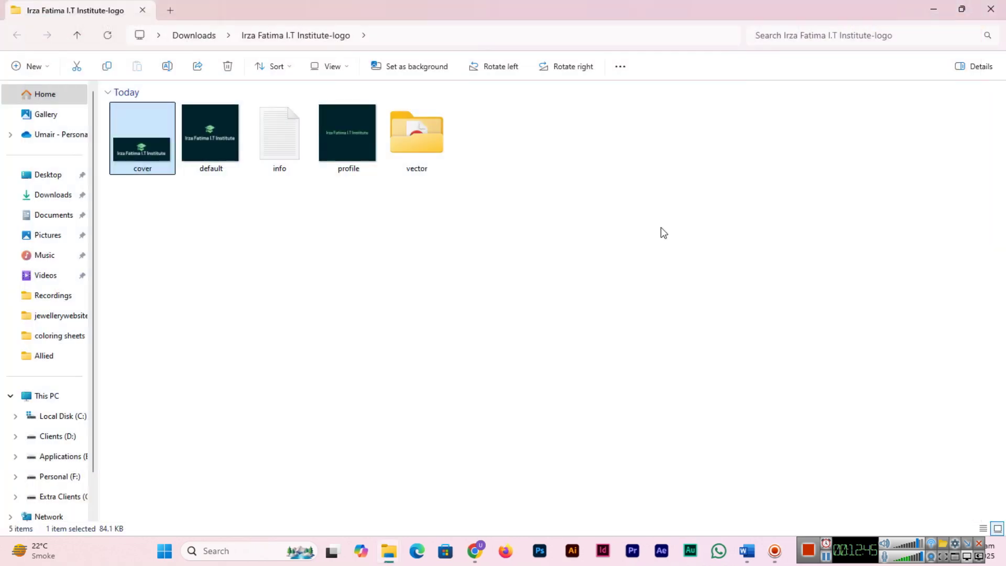
pyautogui.click(960, 10)
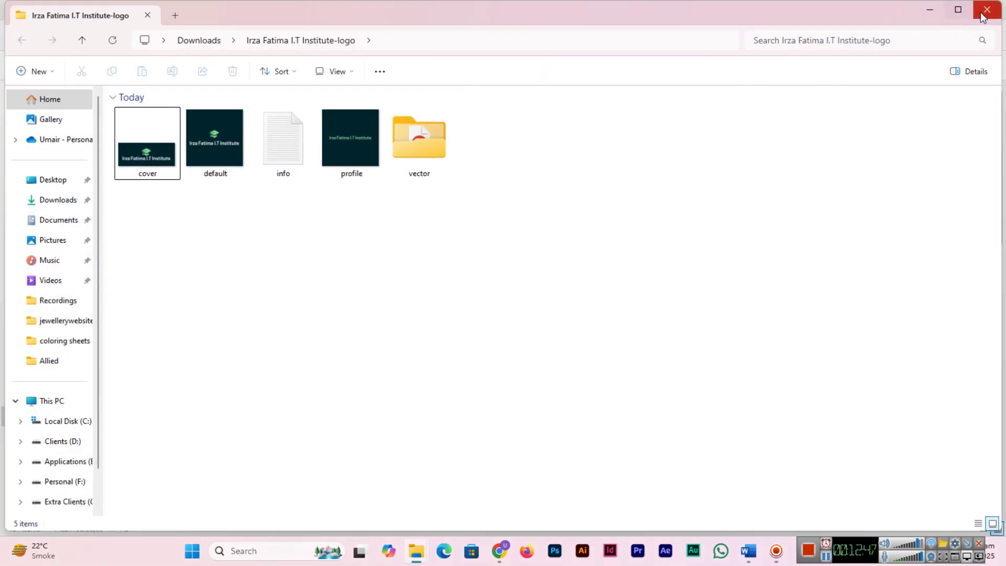
pyautogui.click(957, 10)
pyautogui.hotkey('alt', 'Up')
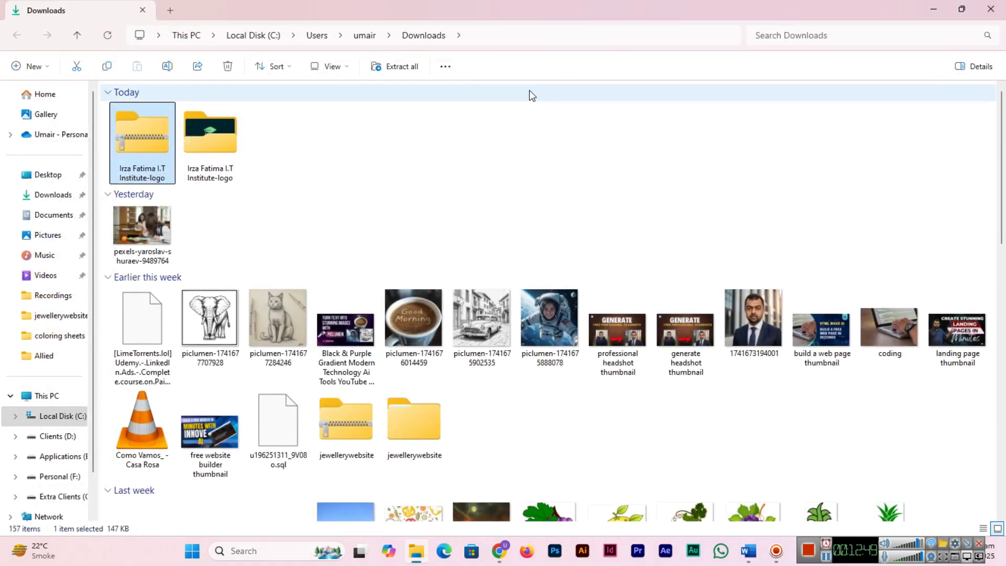
# Step: Return to the browser showing Namecheap's 'Enjoy your logo!' page
pyautogui.click(498, 551)
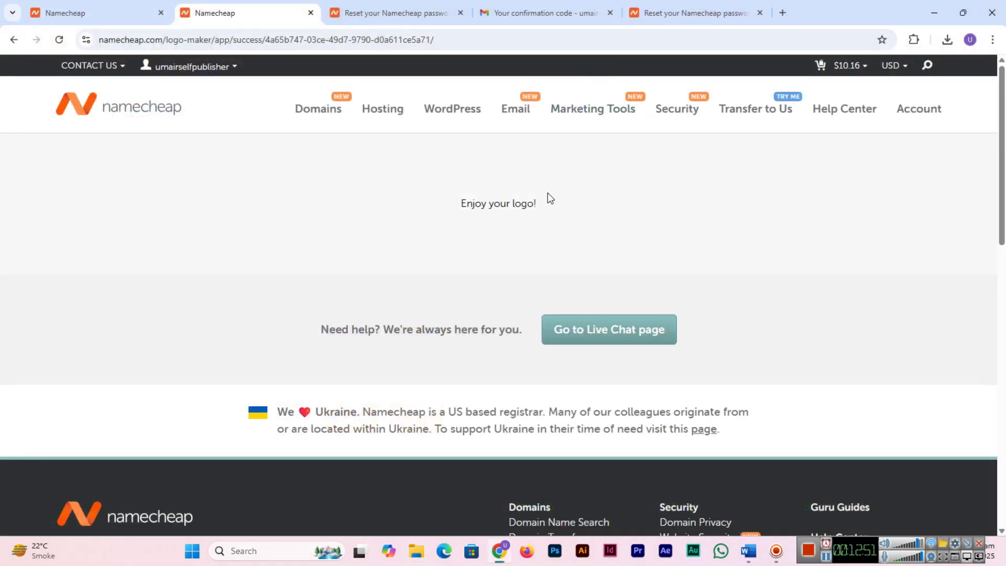